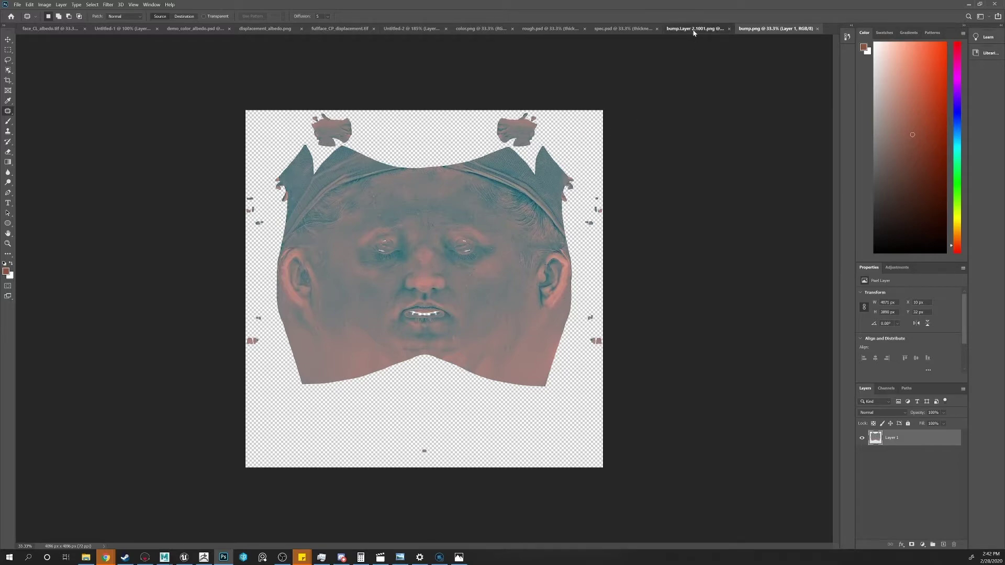
# Examine the bump.Layer 2.1001.png face map up close and compare it with color.png
pyautogui.click(695, 30)
pyautogui.press('z')
pyautogui.moveTo(454, 244); pyautogui.dragTo(501, 248)
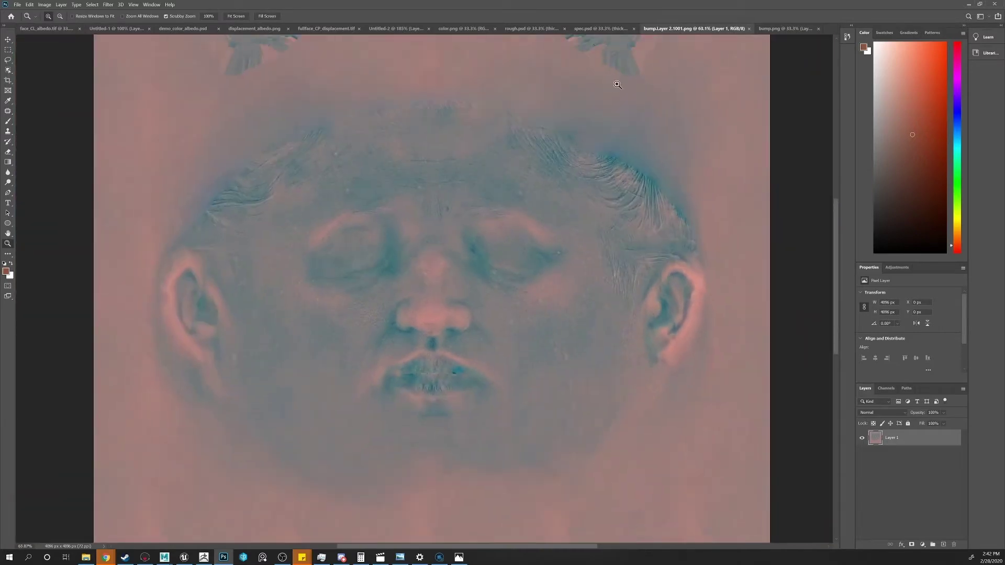
pyautogui.moveTo(622, 146); pyautogui.dragTo(597, 134)
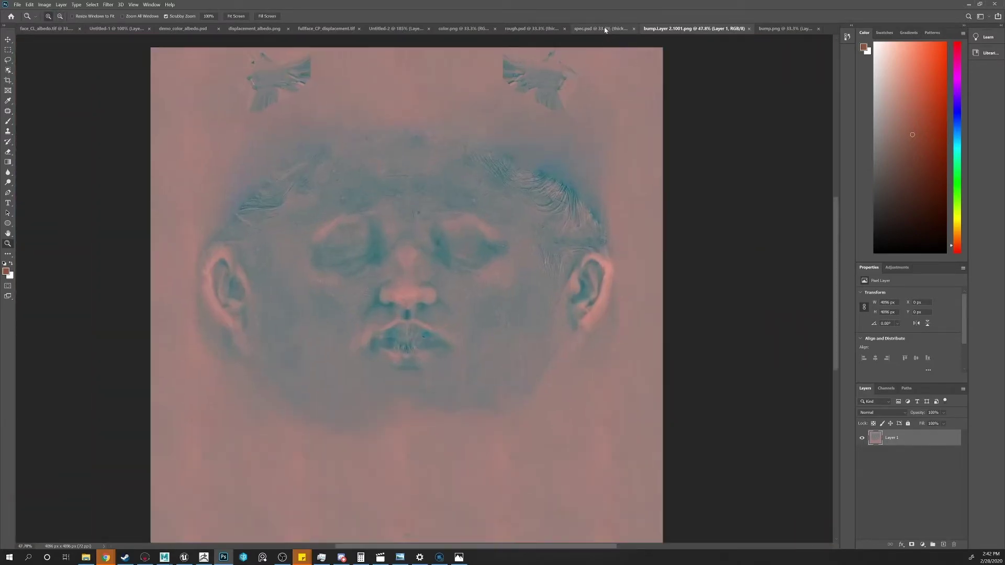
pyautogui.click(472, 29)
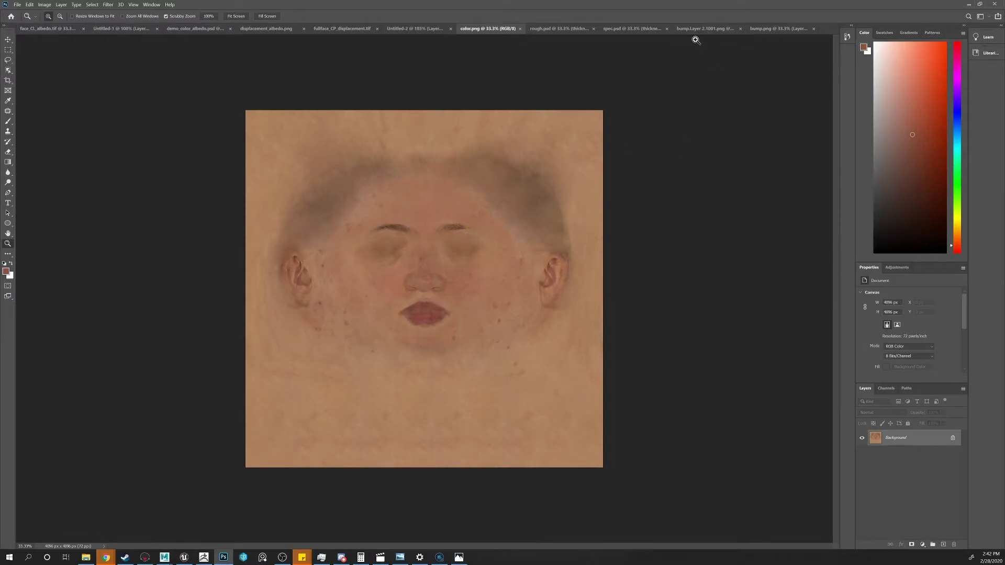
pyautogui.click(719, 30)
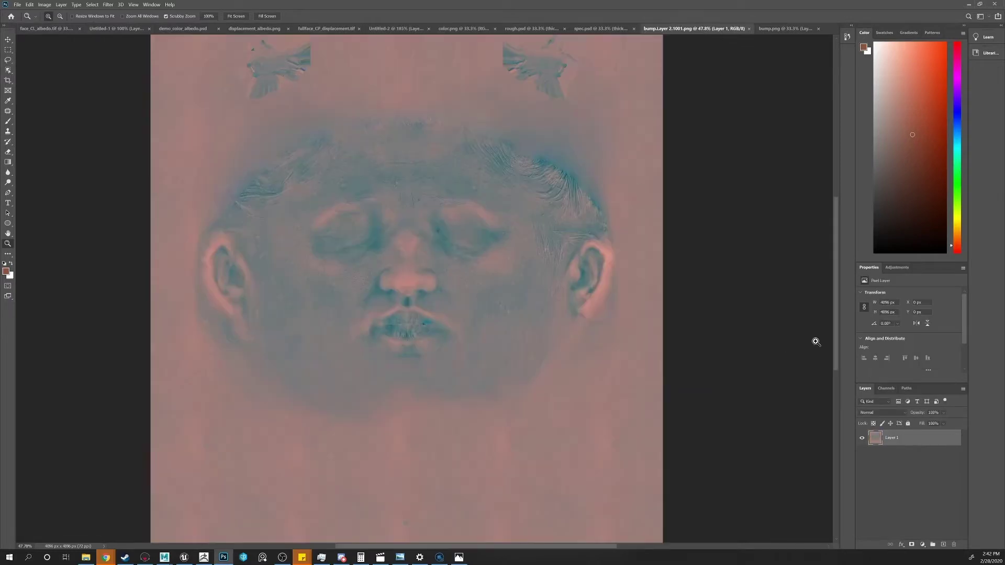
# Copy the entire red channel of bump.Layer 2.1001.png
pyautogui.click(887, 389)
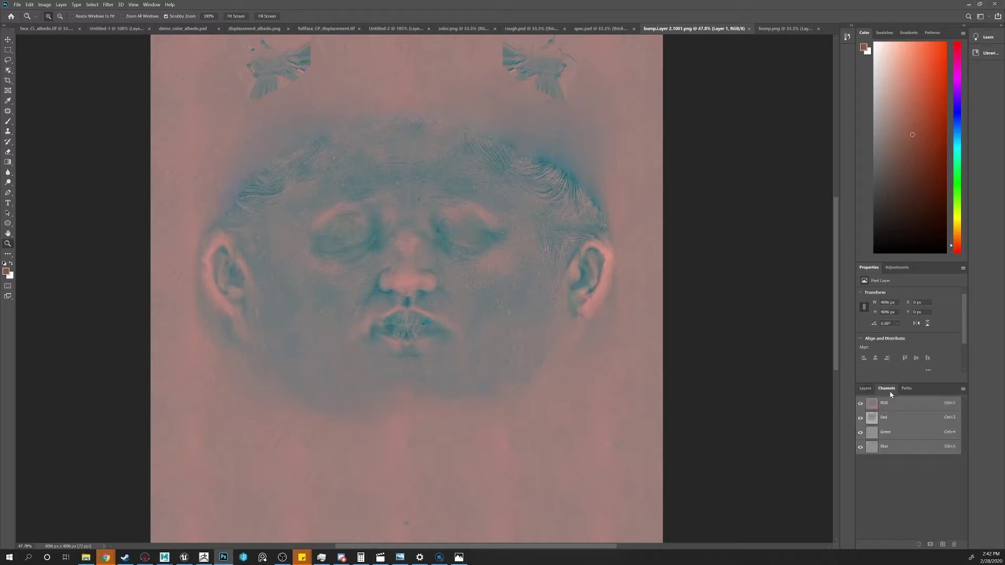
pyautogui.click(898, 419)
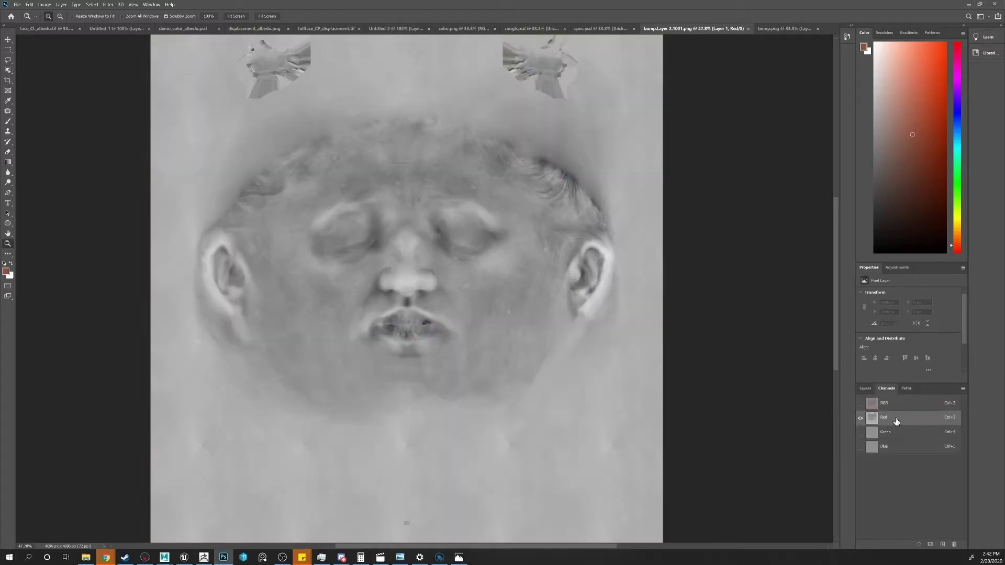
pyautogui.hotkey('ctrl', 'a')
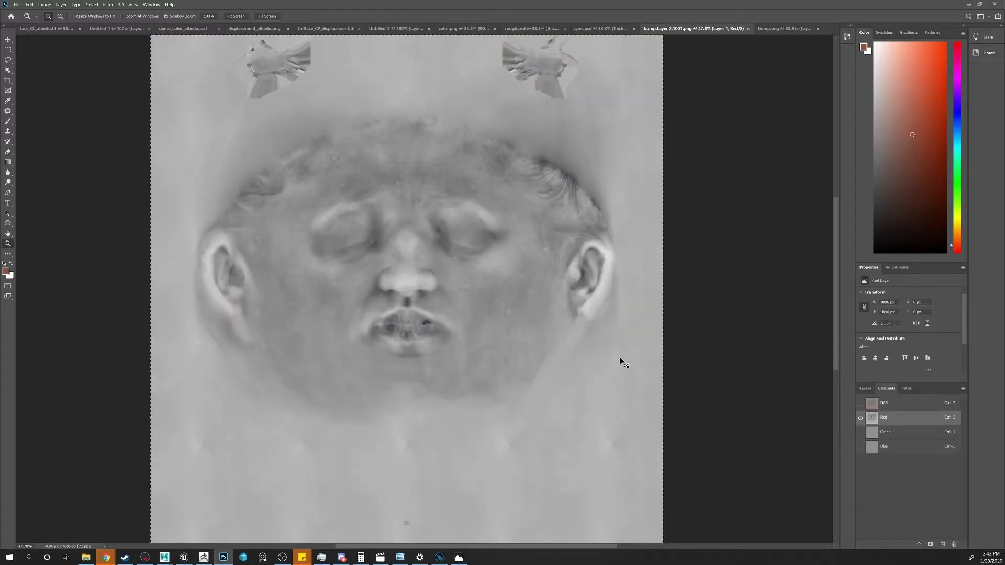
pyautogui.hotkey('ctrl', 'c')
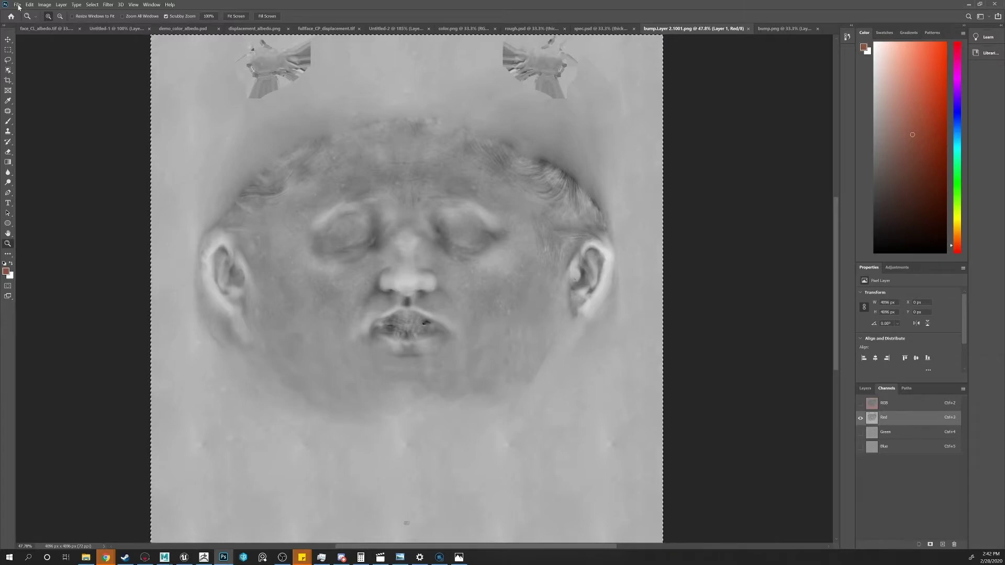
# Create a 4096 x 4096 px, 8-bit grayscale document and paste the copied red channel into it
pyautogui.click(17, 5)
pyautogui.click(22, 11)
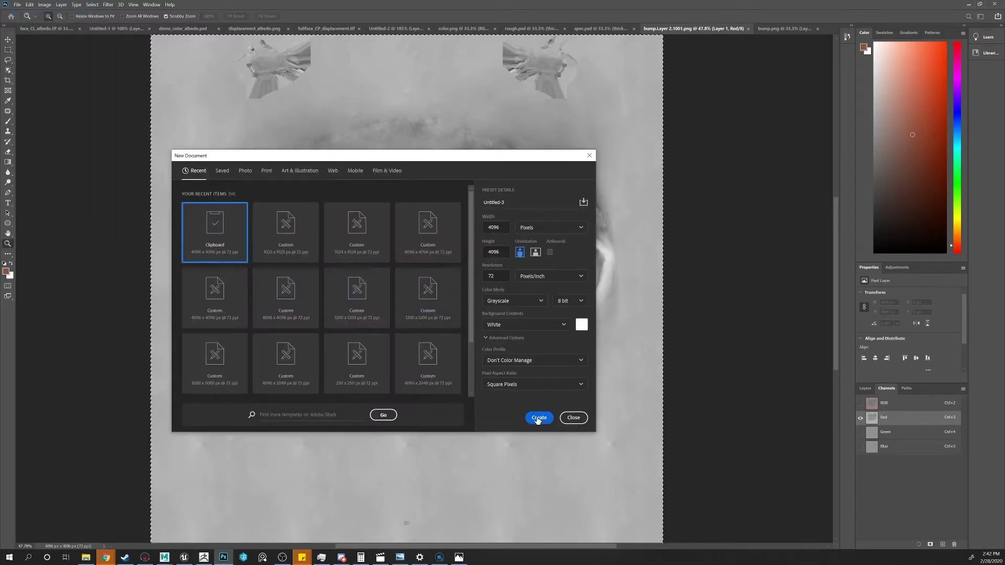
pyautogui.click(538, 417)
pyautogui.hotkey('ctrl', 'v')
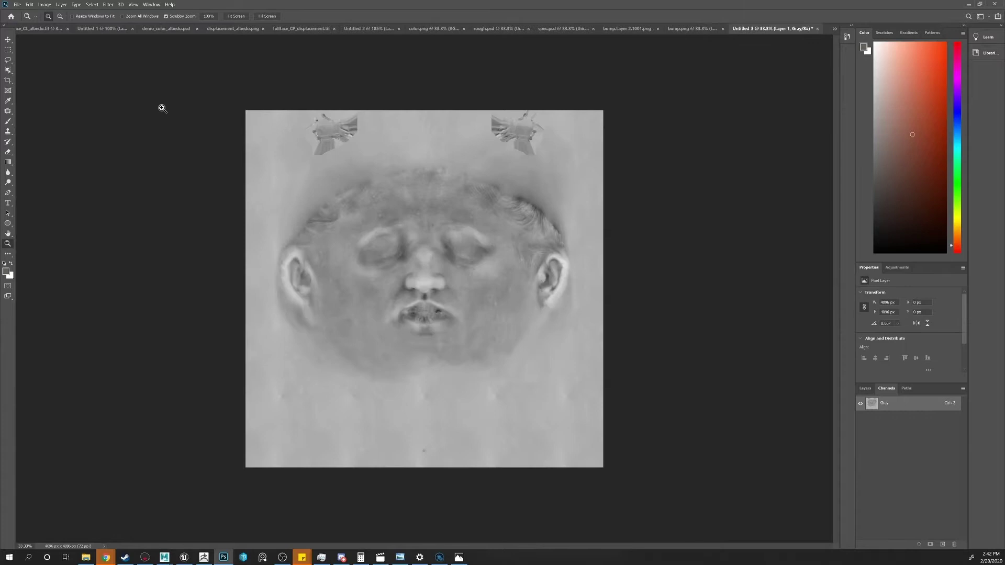
# Flip the pasted red channel image vertically
pyautogui.click(46, 4)
pyautogui.click(32, 6)
pyautogui.click(33, 6)
pyautogui.moveTo(87, 173)
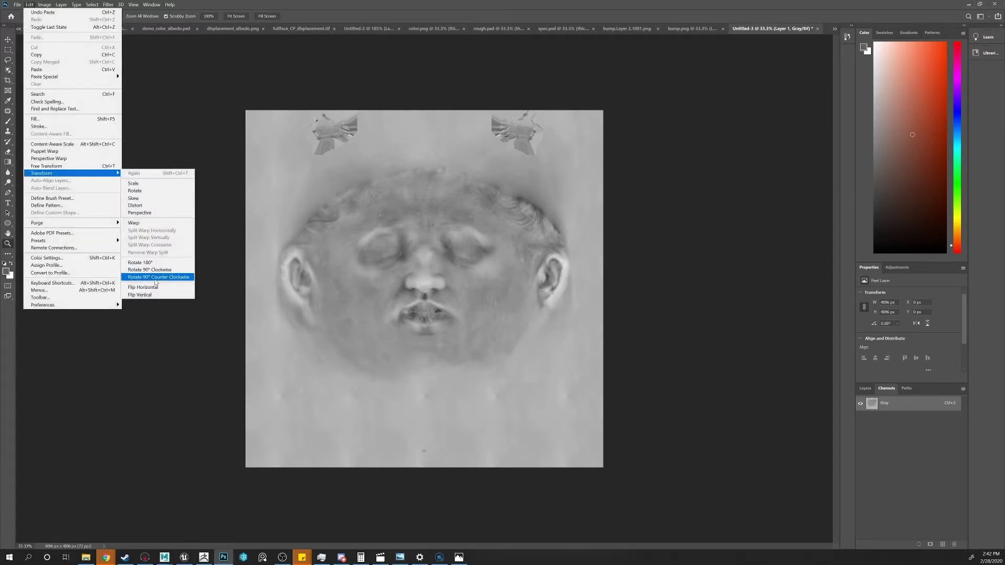
pyautogui.click(155, 296)
pyautogui.press('m')
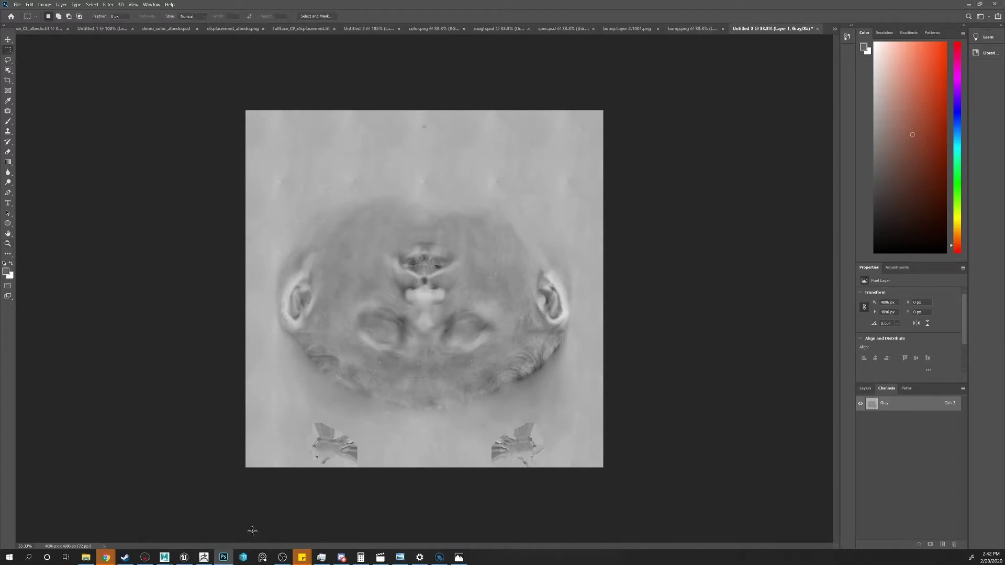
# Switch to ZBrush and apply the MatCap Gray material to the head
pyautogui.click(204, 558)
pyautogui.keyDown('alt'); pyautogui.moveTo(549, 363); pyautogui.dragTo(532, 328, button='right'); pyautogui.keyUp('alt')
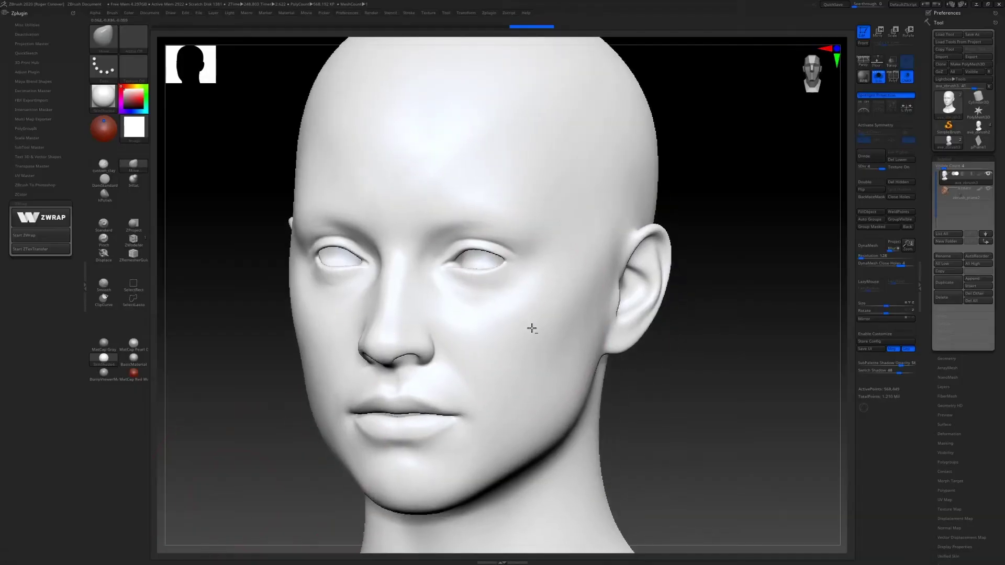
pyautogui.keyDown('alt'); pyautogui.moveTo(384, 364); pyautogui.dragTo(443, 359, button='right'); pyautogui.keyUp('alt')
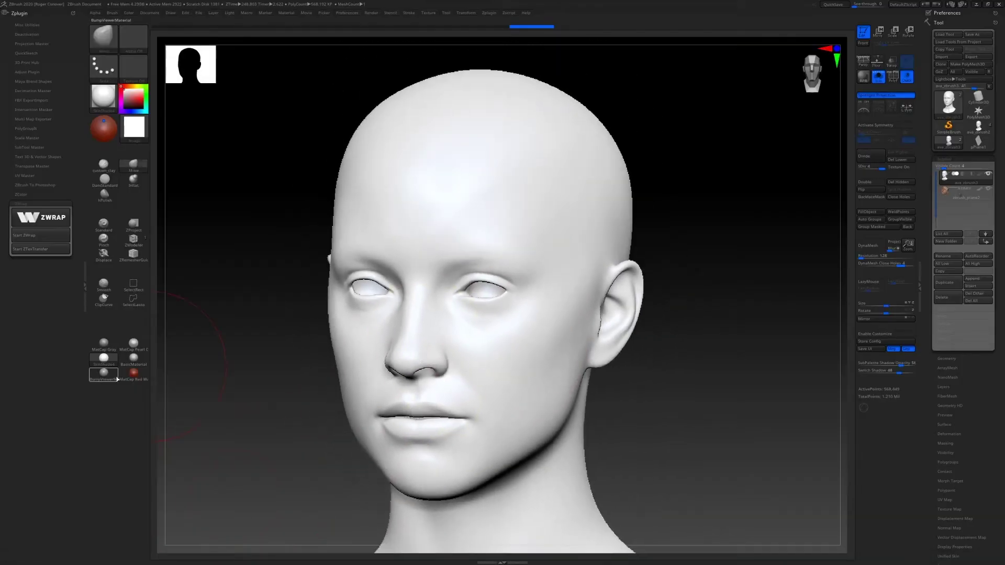
pyautogui.click(103, 343)
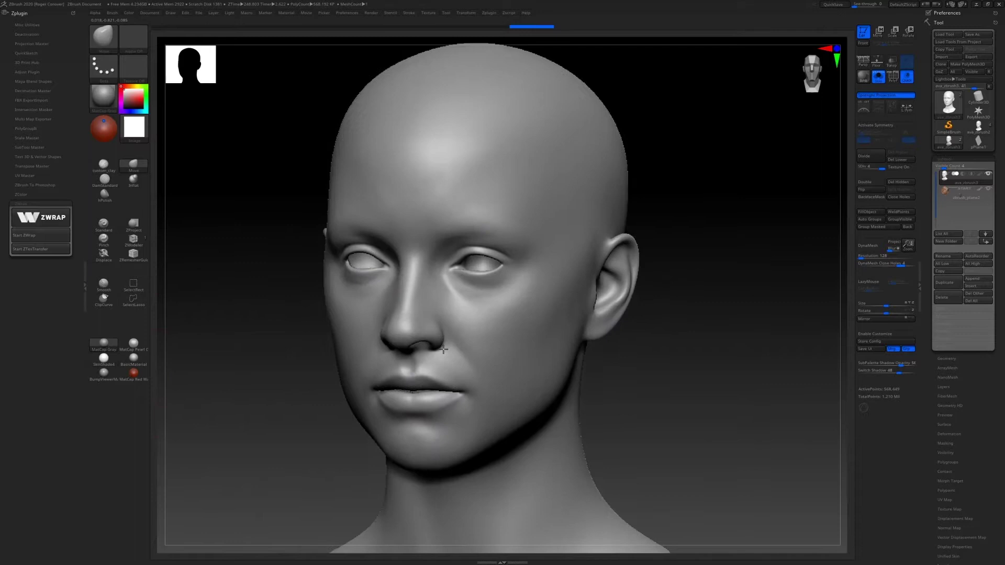
pyautogui.keyDown('ctrl'); pyautogui.moveTo(443, 350); pyautogui.dragTo(435, 354, button='right'); pyautogui.keyUp('ctrl')
pyautogui.moveTo(565, 291); pyautogui.dragTo(549, 314, button='right')
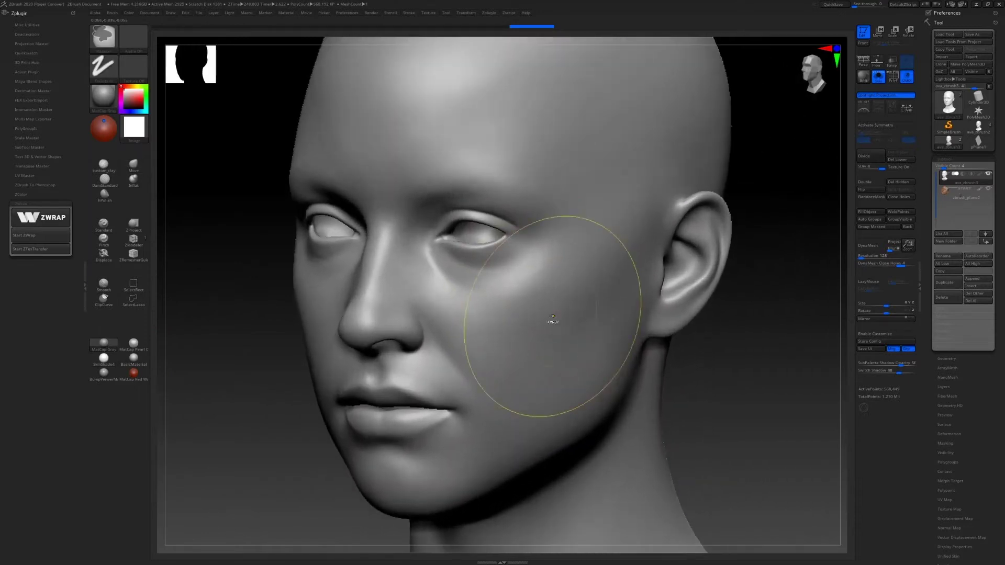
# Subdivide the head mesh by one more level
pyautogui.click(879, 156)
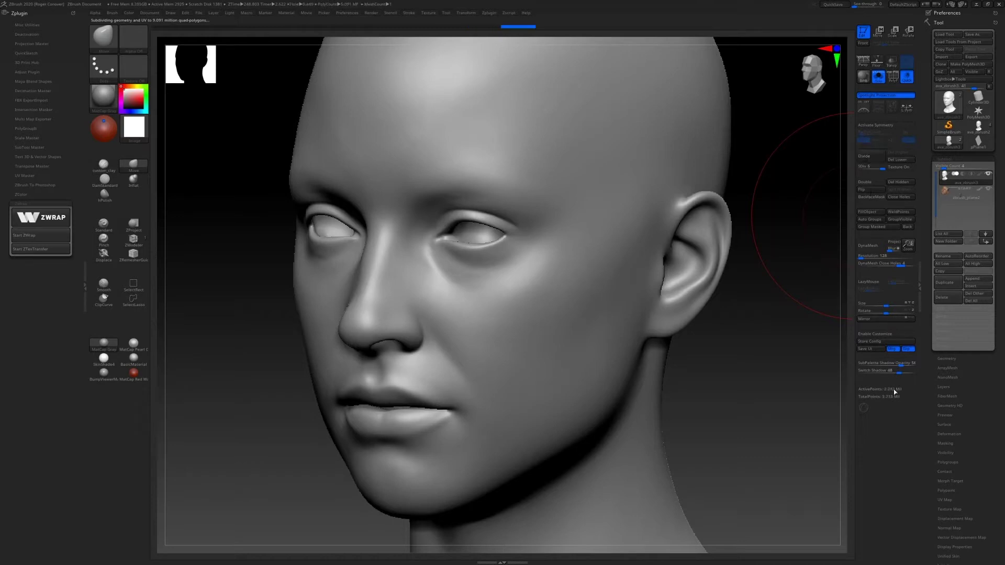
pyautogui.keyDown('alt'); pyautogui.moveTo(806, 374); pyautogui.dragTo(822, 392, button='right'); pyautogui.keyUp('alt')
pyautogui.scroll(-3, 963, 434)
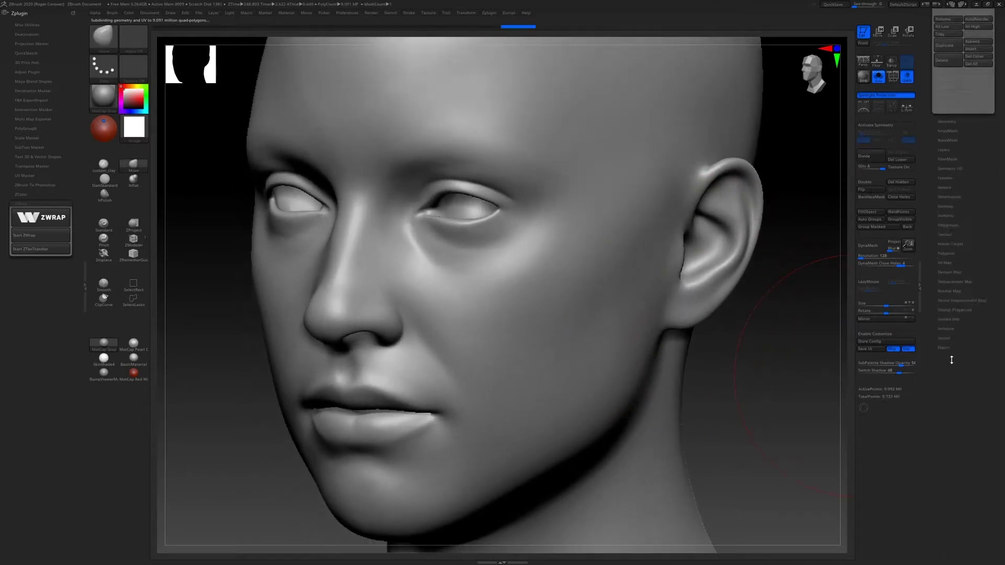
pyautogui.keyDown('alt'); pyautogui.moveTo(705, 215); pyautogui.dragTo(670, 265, button='right'); pyautogui.keyUp('alt')
pyautogui.keyDown('alt'); pyautogui.moveTo(447, 326); pyautogui.dragTo(449, 307, button='right'); pyautogui.keyUp('alt')
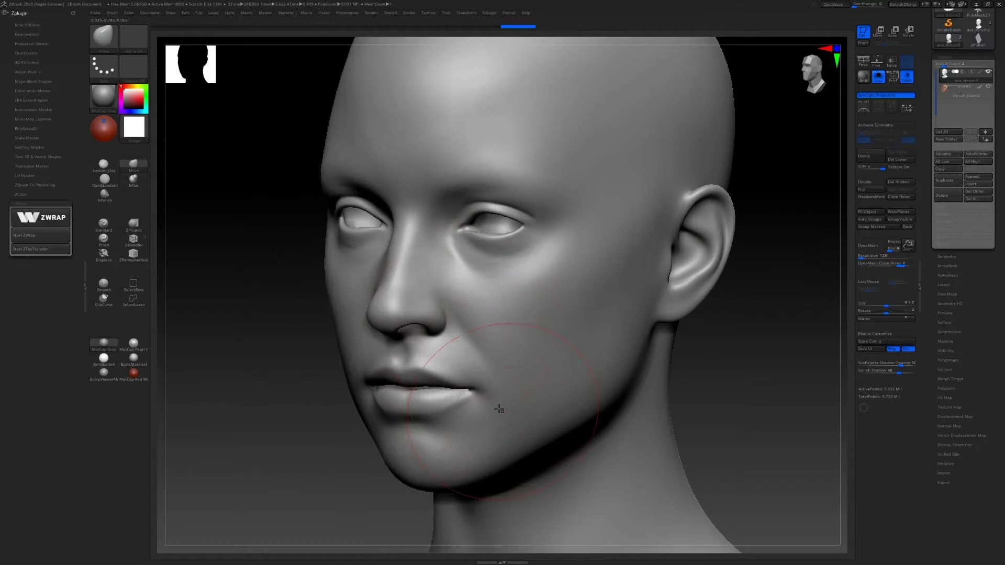
# Reduce the brush draw size and inspect the subdivided face from several angles
pyautogui.moveTo(500, 409)
pyautogui.mouseDown(button='right')
pyautogui.moveTo(435, 262)
pyautogui.moveTo(461, 269)
pyautogui.mouseUp(button='right')
pyautogui.keyDown('ctrl'); pyautogui.moveTo(332, 272); pyautogui.dragTo(411, 276, button='right'); pyautogui.keyUp('ctrl')
pyautogui.keyDown('alt'); pyautogui.moveTo(526, 344); pyautogui.dragTo(445, 267, button='right'); pyautogui.keyUp('alt')
pyautogui.moveTo(525, 268)
pyautogui.keyDown('alt'); pyautogui.mouseDown(button='right')
pyautogui.moveTo(361, 283)
pyautogui.moveTo(427, 274)
pyautogui.mouseUp(button='right'); pyautogui.keyUp('alt')
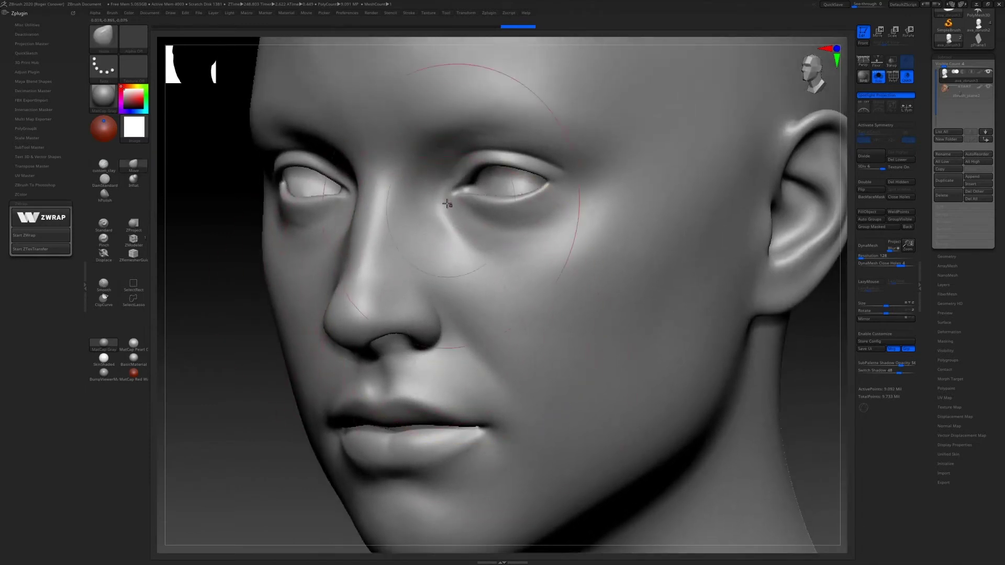
pyautogui.keyDown('alt'); pyautogui.moveTo(447, 203); pyautogui.dragTo(467, 283, button='right'); pyautogui.keyUp('alt')
pyautogui.moveTo(565, 321)
pyautogui.keyDown('alt'); pyautogui.mouseDown(button='right')
pyautogui.moveTo(534, 256)
pyautogui.moveTo(478, 285)
pyautogui.moveTo(447, 276)
pyautogui.mouseUp(button='right'); pyautogui.keyUp('alt')
pyautogui.press('s')
pyautogui.moveTo(458, 287); pyautogui.dragTo(454, 288)
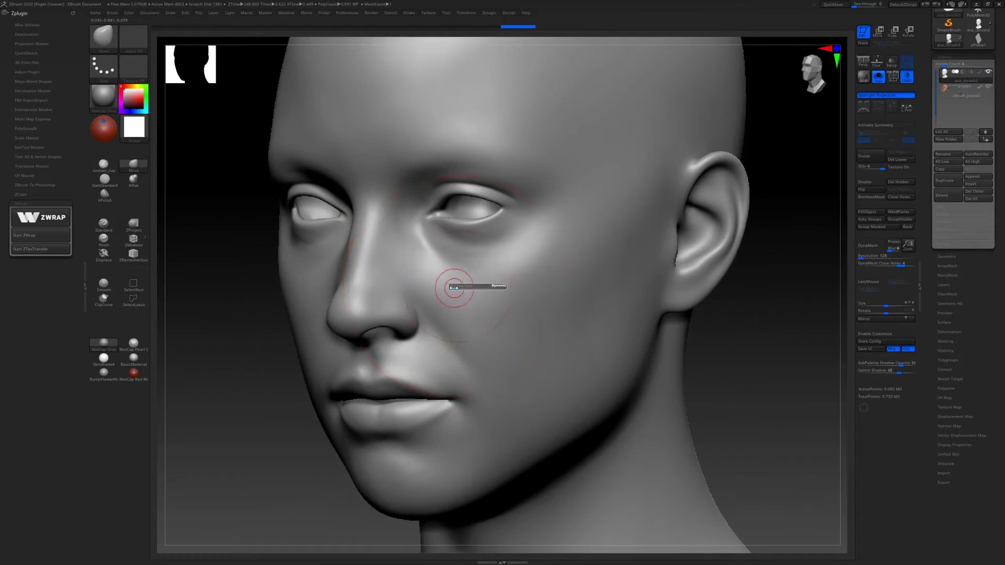
pyautogui.moveTo(489, 314)
pyautogui.mouseDown(button='right')
pyautogui.moveTo(460, 285)
pyautogui.moveTo(422, 293)
pyautogui.moveTo(455, 285)
pyautogui.moveTo(512, 307)
pyautogui.mouseUp(button='right')
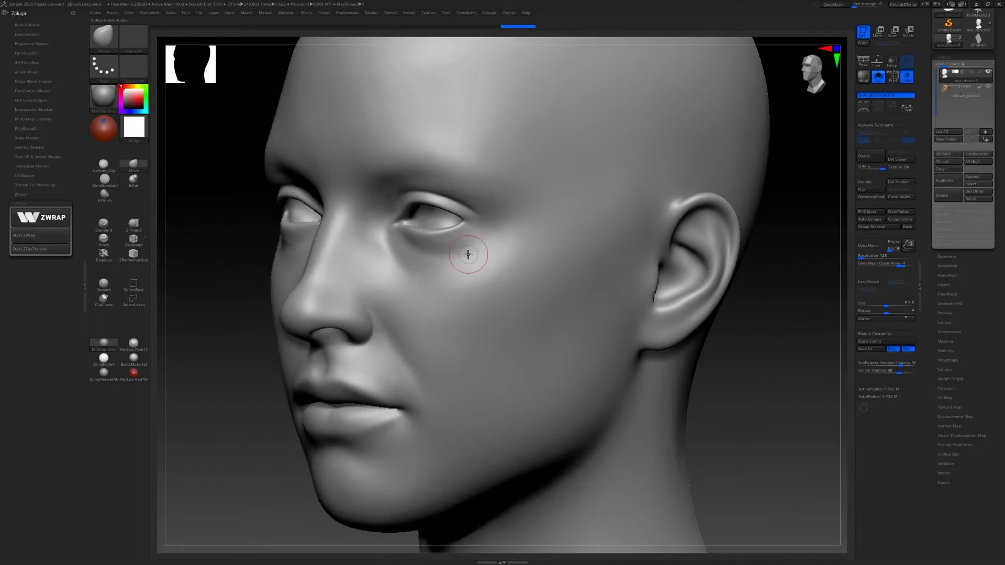
pyautogui.moveTo(468, 255); pyautogui.dragTo(505, 225, button='right')
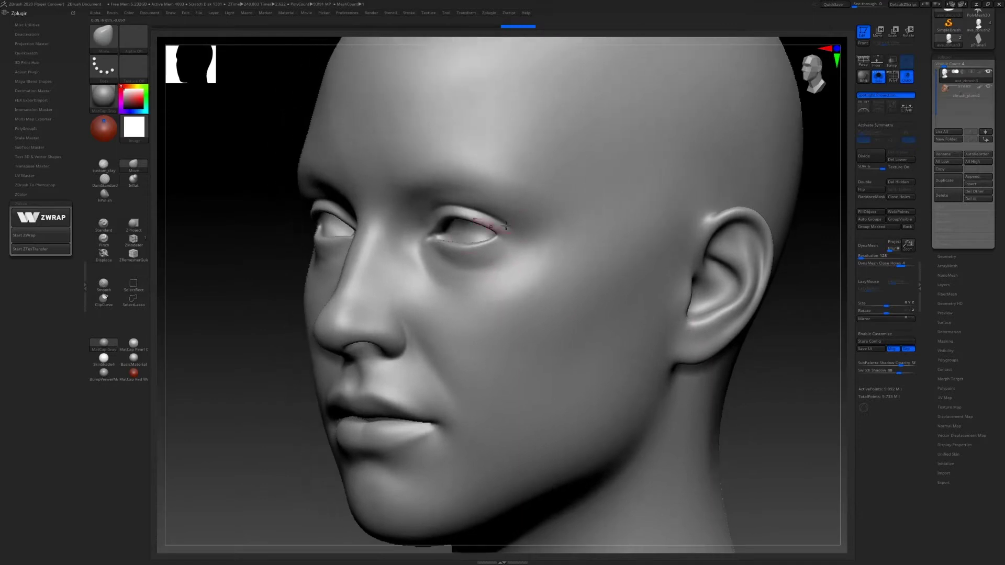
# Show the head's displacement map settings and import the blue, green and red images from the mari folder as alphas
pyautogui.click(960, 416)
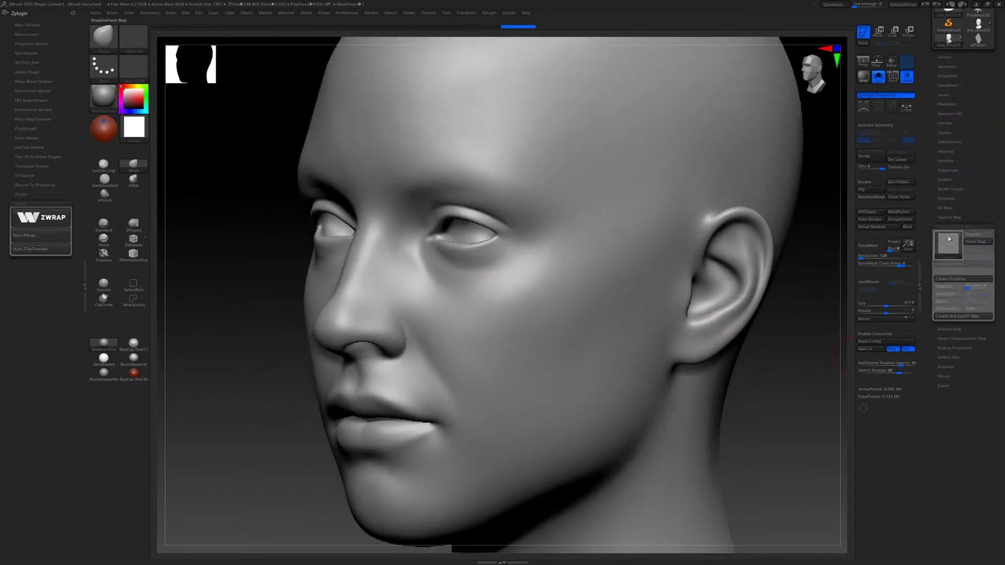
pyautogui.click(137, 48)
pyautogui.click(173, 198)
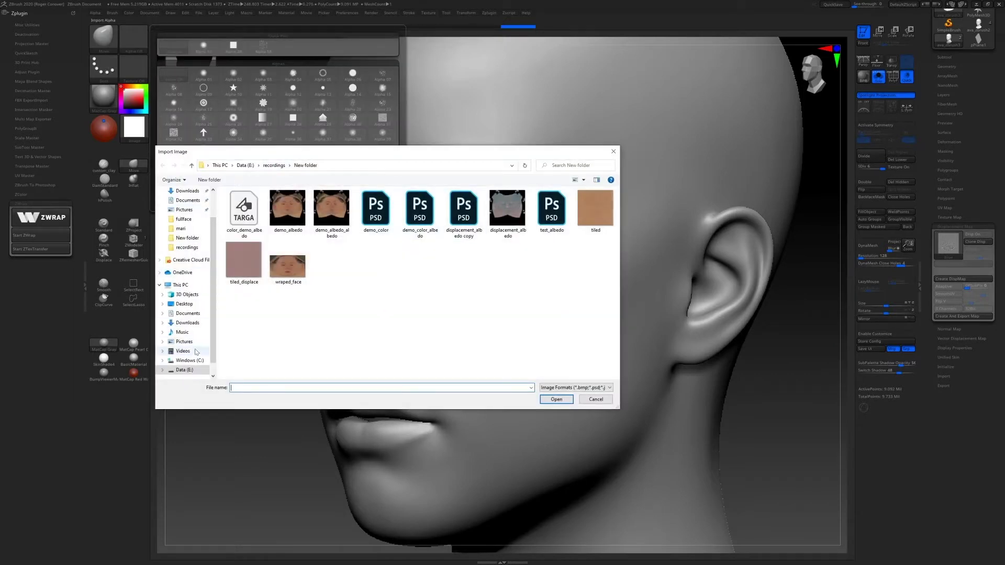
pyautogui.scroll(-1, 195, 356)
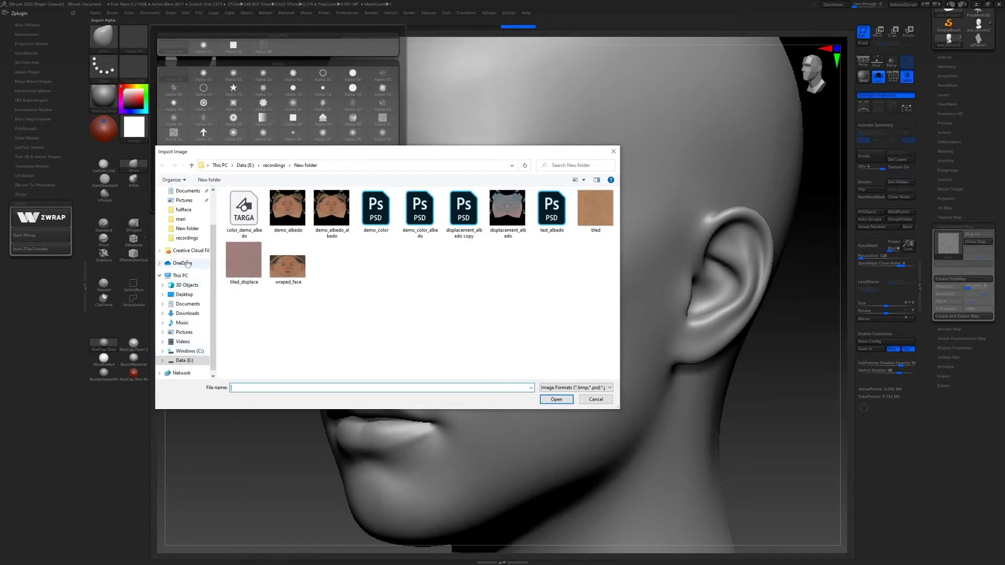
pyautogui.click(203, 219)
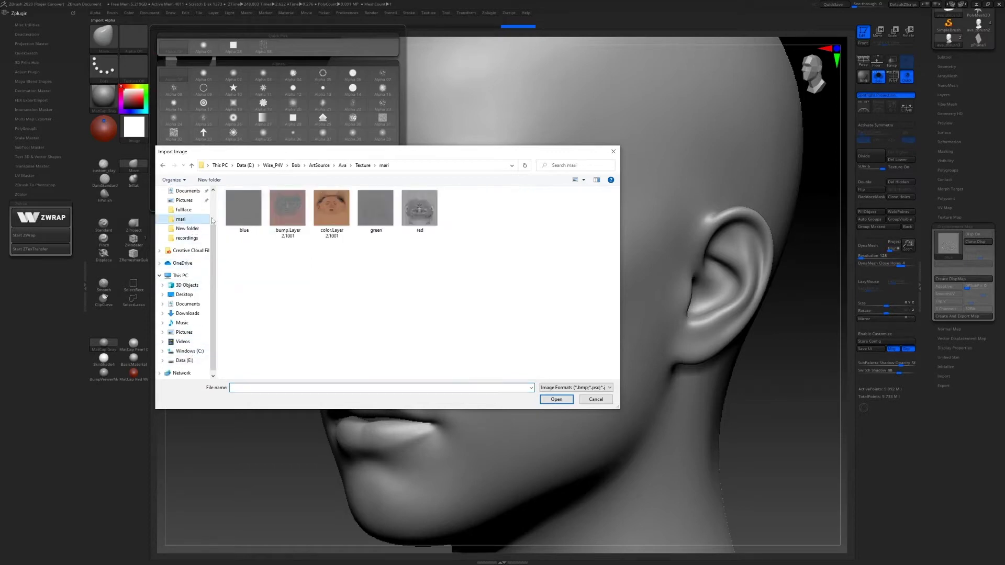
pyautogui.click(375, 208)
pyautogui.keyDown('ctrl'); pyautogui.click(419, 208); pyautogui.keyUp('ctrl')
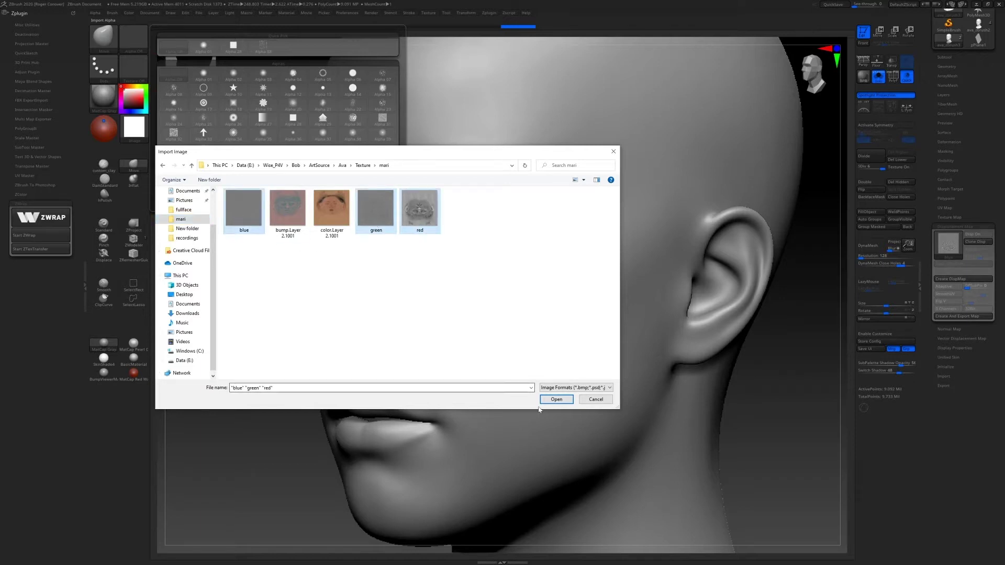
pyautogui.click(557, 400)
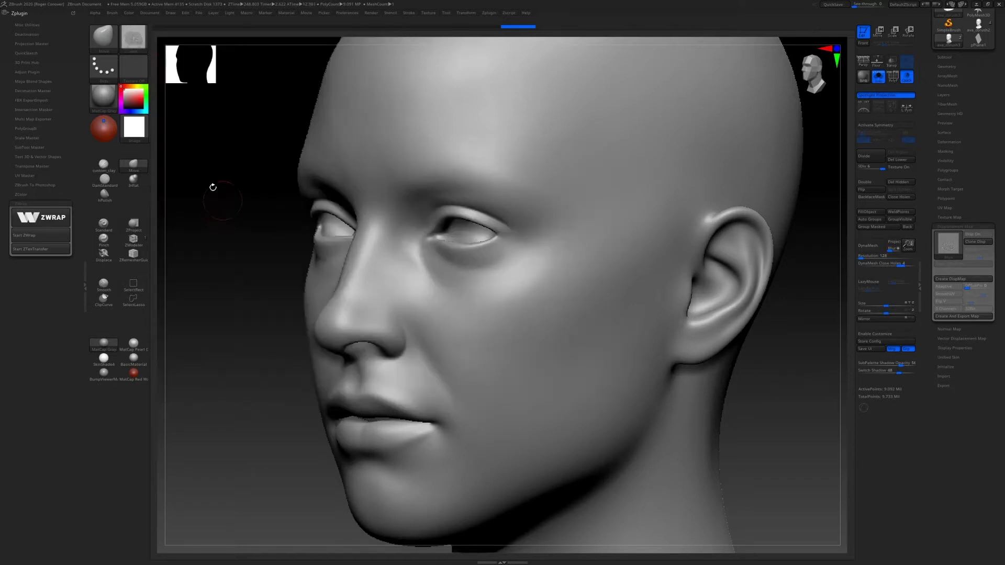
# Choose the imported red image as the current alpha
pyautogui.click(134, 37)
pyautogui.moveTo(341, 154)
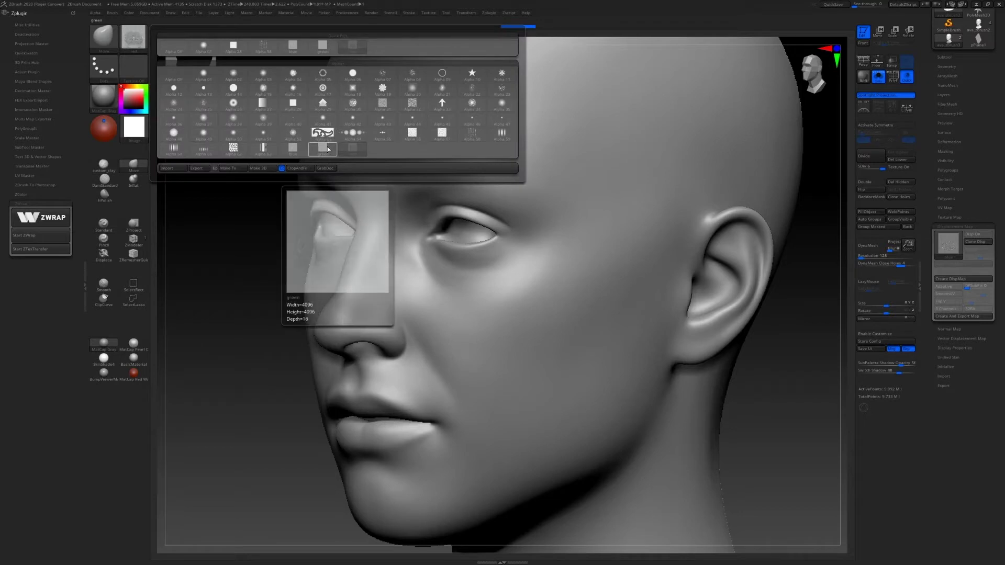
pyautogui.click(350, 153)
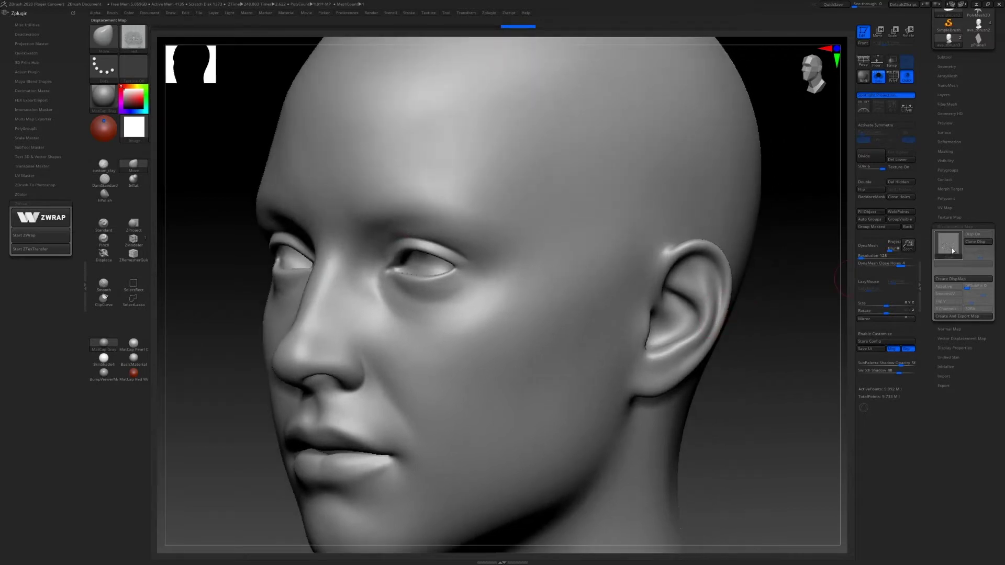
pyautogui.moveTo(961, 152); pyautogui.dragTo(961, 263)
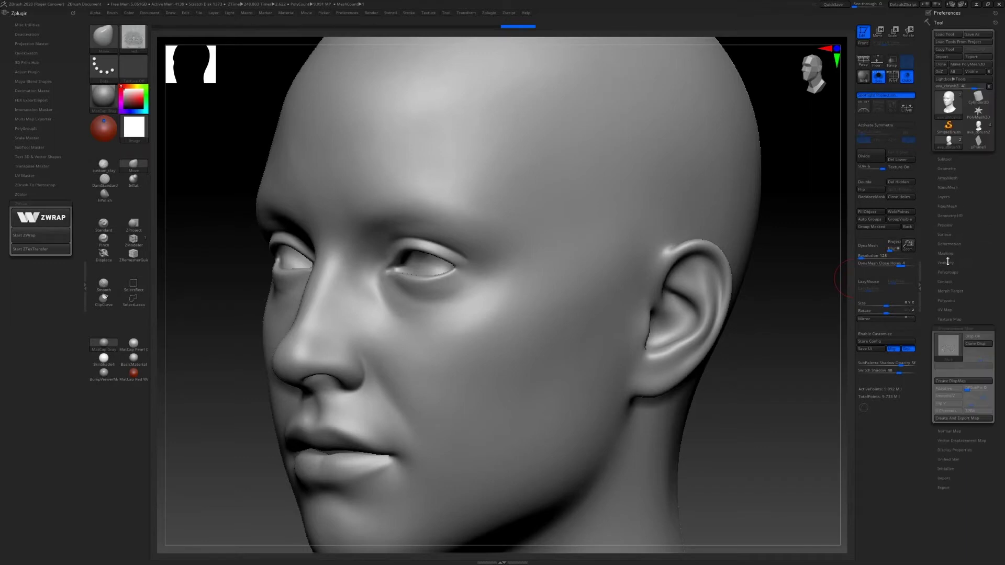
pyautogui.click(948, 344)
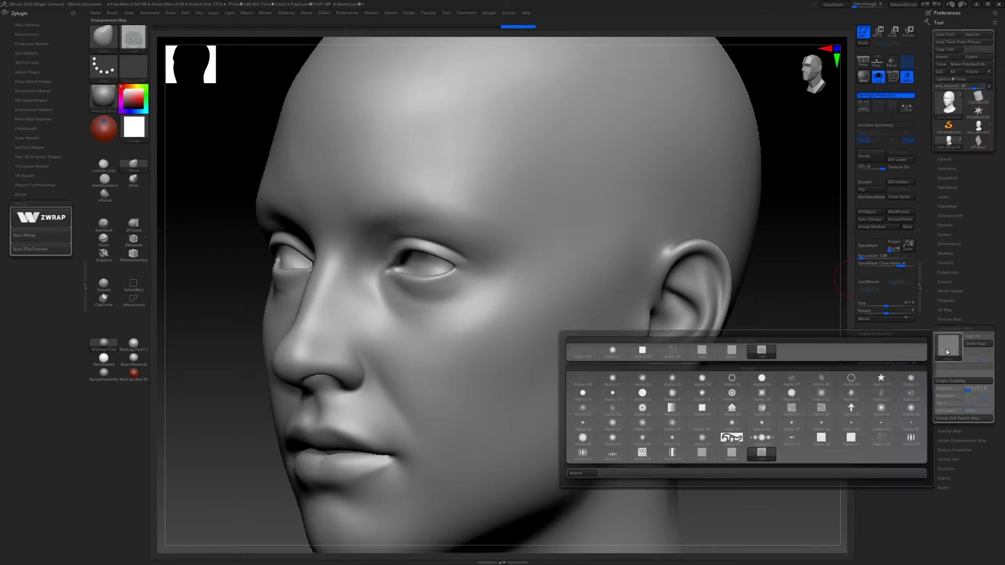
pyautogui.click(581, 474)
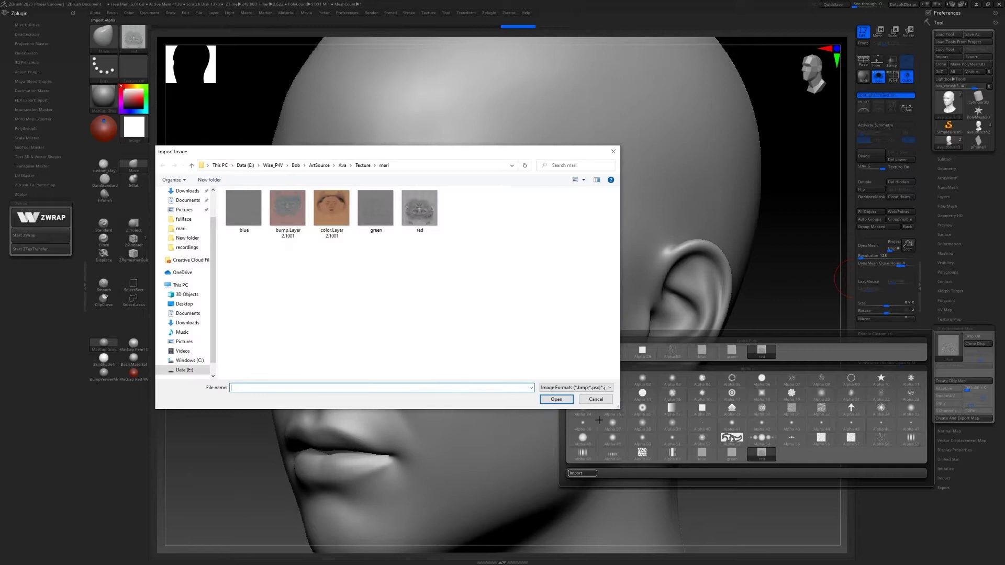
pyautogui.click(608, 401)
# Assign the red image as the head's displacement map and preview the displacement on the face
pyautogui.click(948, 344)
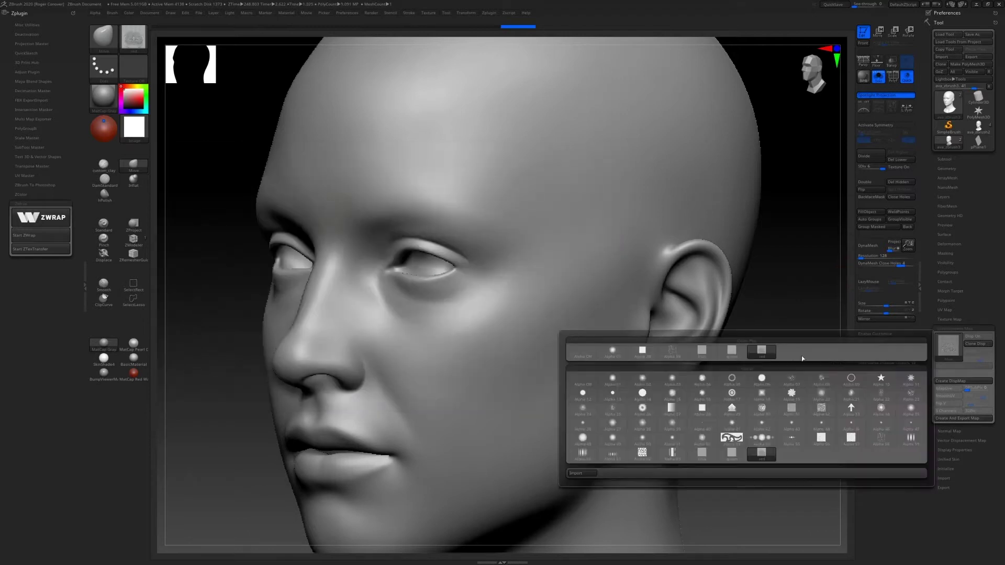
pyautogui.click(763, 352)
pyautogui.click(975, 337)
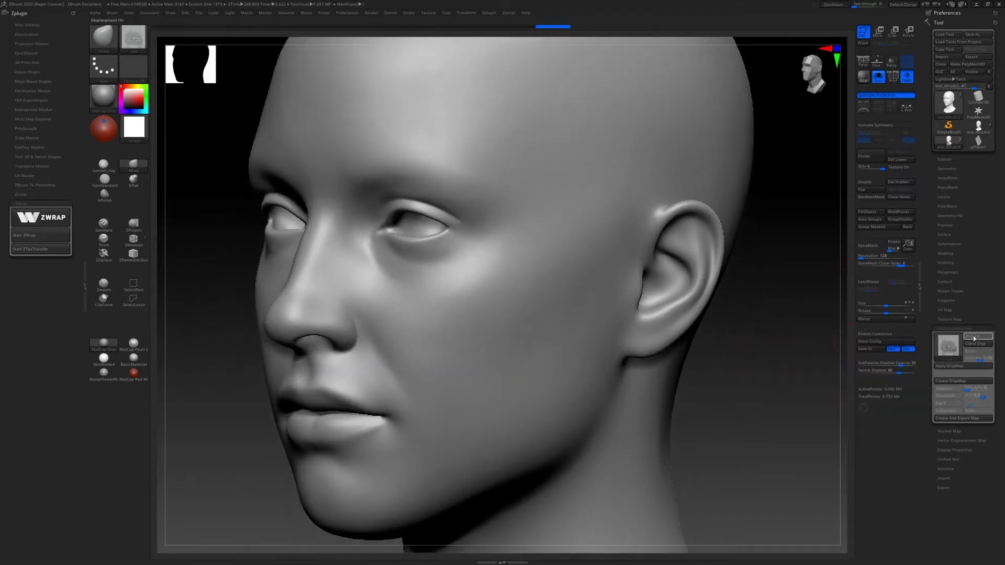
pyautogui.keyDown('alt'); pyautogui.moveTo(738, 343); pyautogui.dragTo(758, 308, button='right'); pyautogui.keyUp('alt')
pyautogui.keyDown('ctrl'); pyautogui.moveTo(567, 298); pyautogui.dragTo(641, 318, button='right'); pyautogui.keyUp('ctrl')
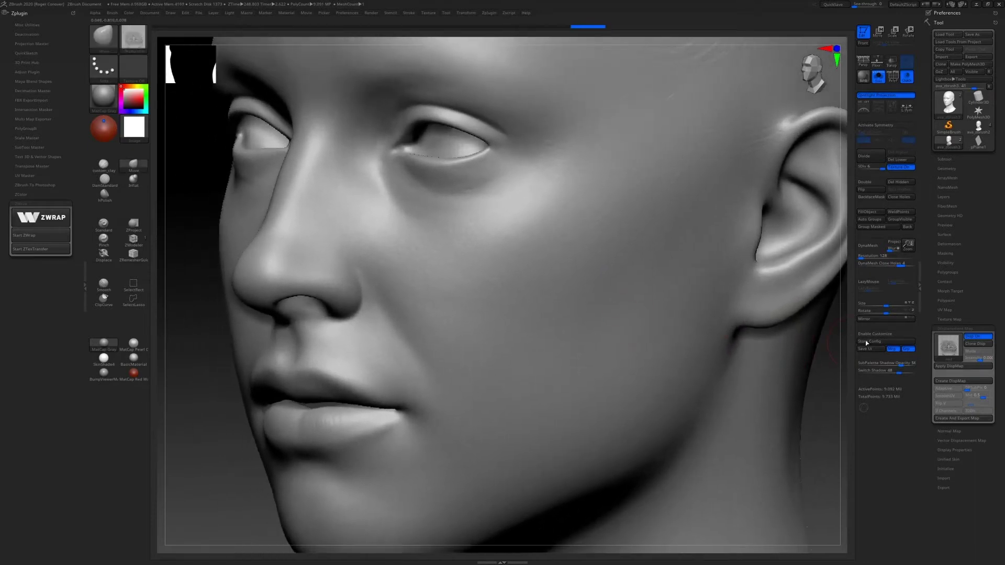
# Turn off the displacement preview, then create a sculpt layer named red
pyautogui.click(977, 338)
pyautogui.click(959, 291)
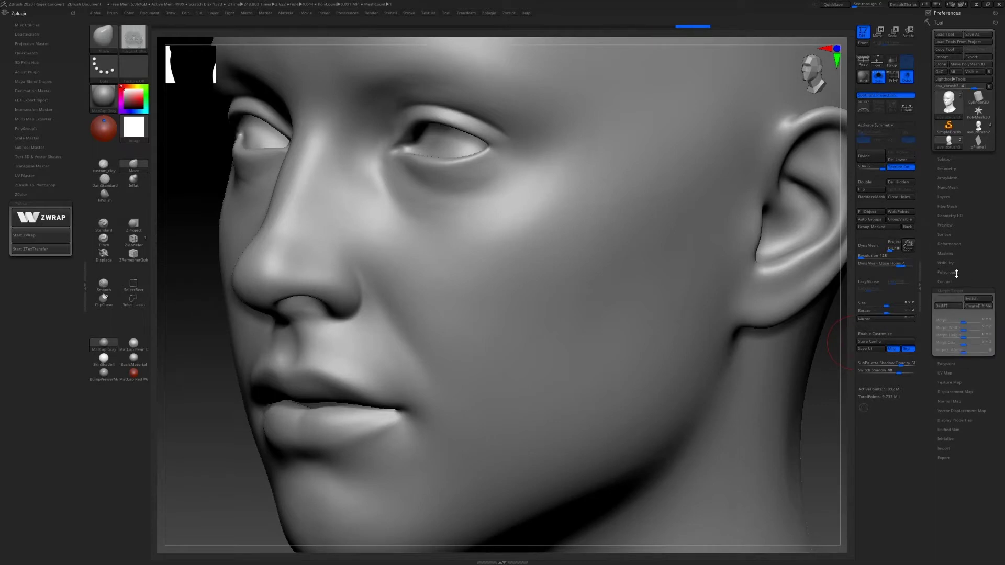
pyautogui.click(950, 289)
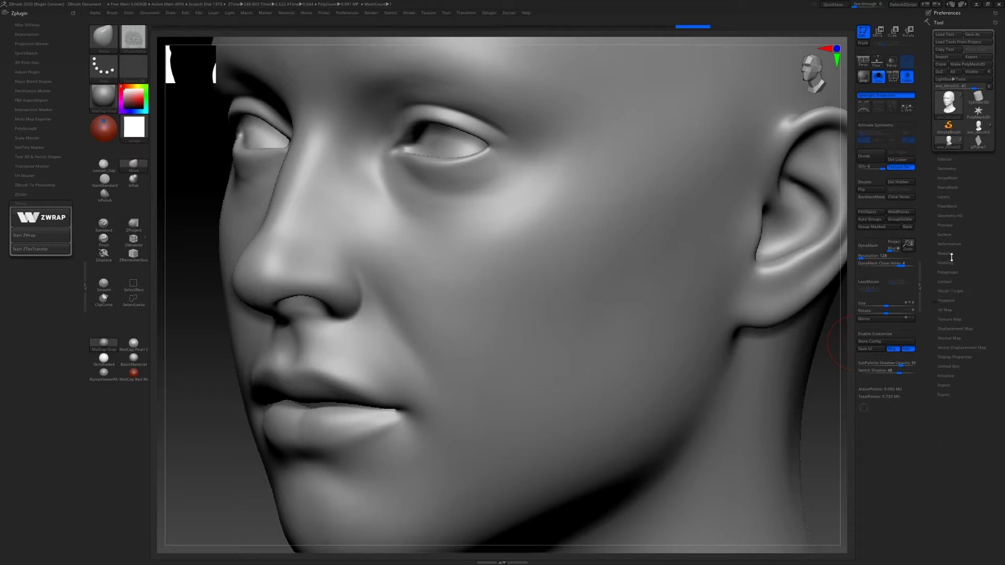
pyautogui.click(944, 196)
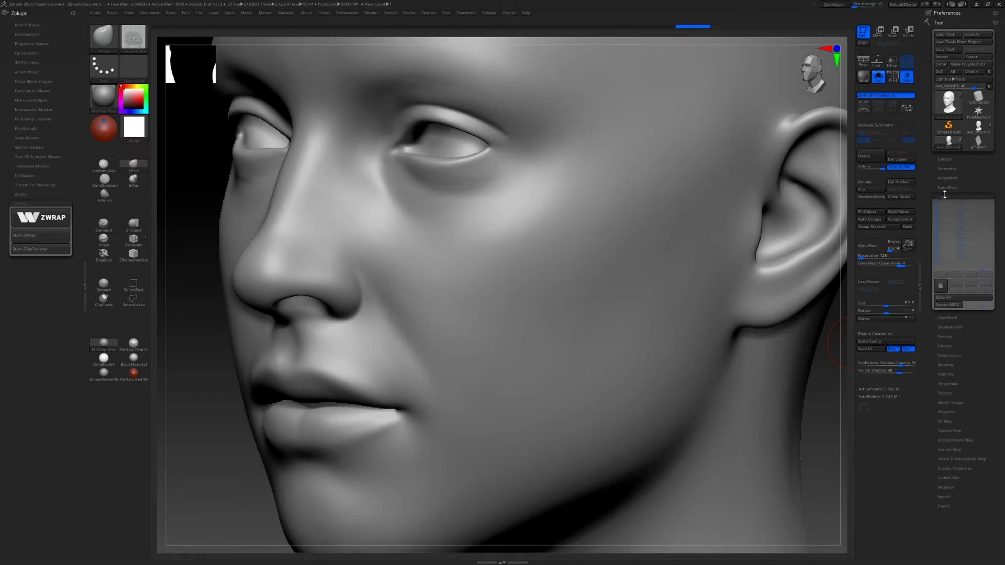
pyautogui.click(941, 287)
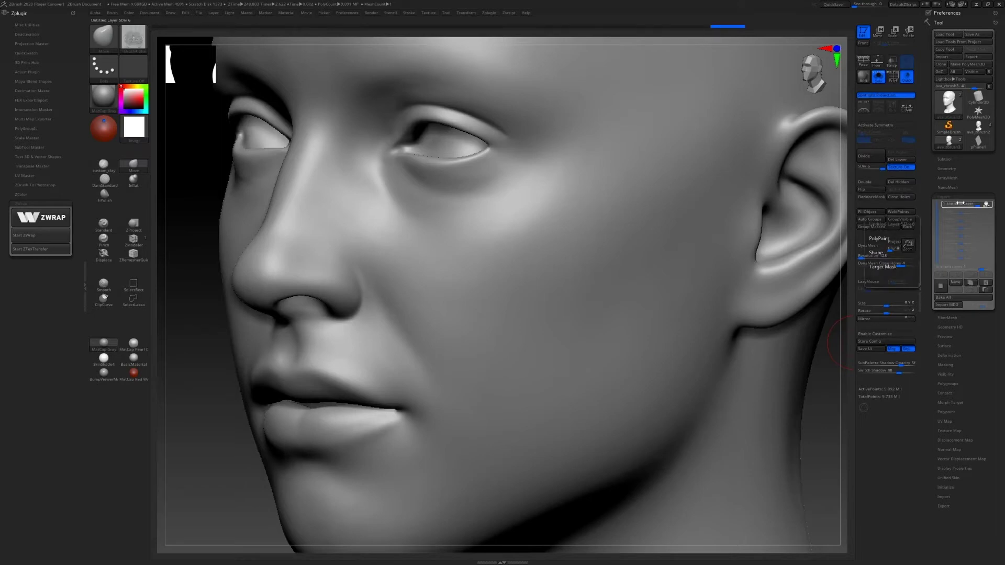
pyautogui.click(957, 284)
pyautogui.press('BackSpace')
pyautogui.write('red')
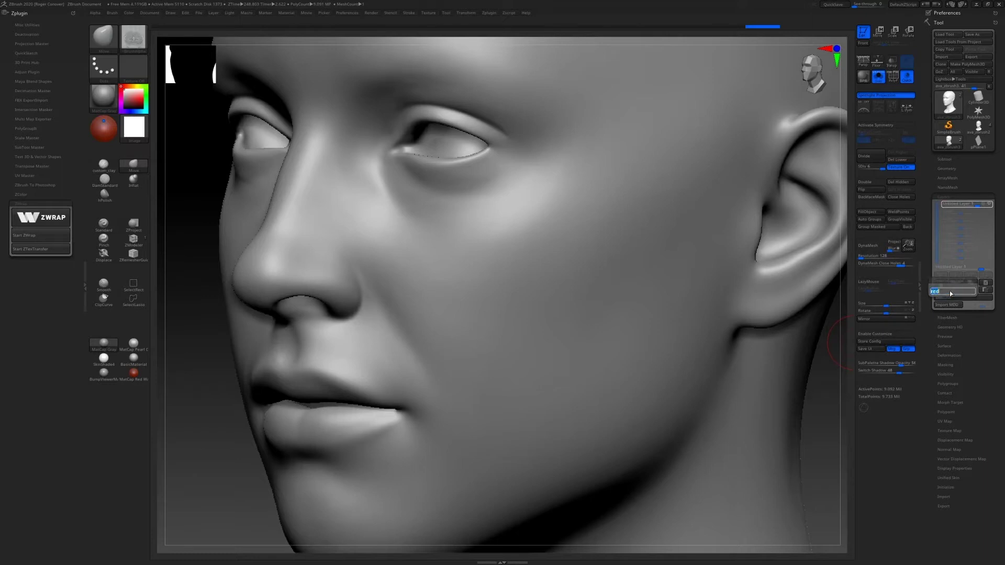
pyautogui.press('Return')
pyautogui.moveTo(991, 206)
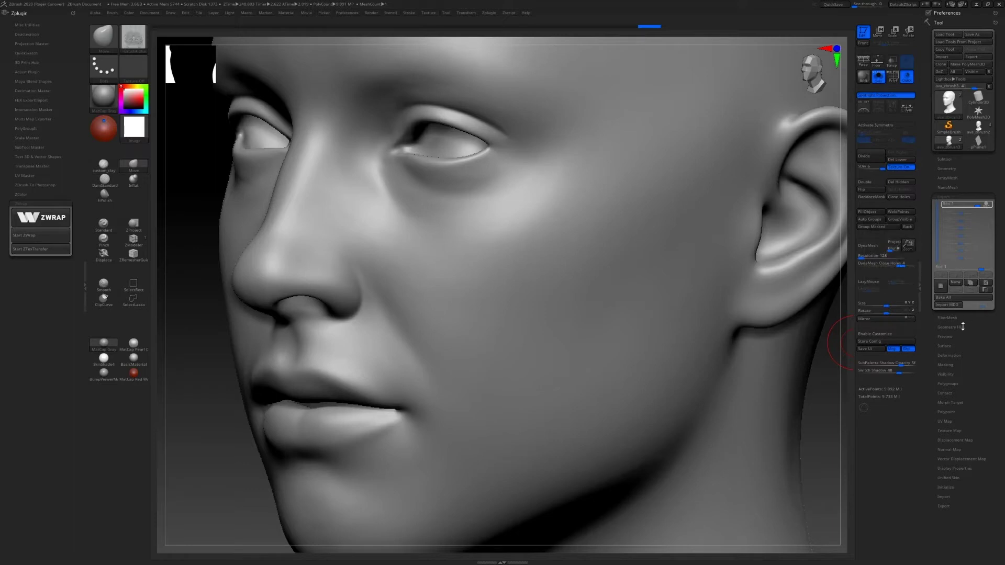
# Turn the displacement preview back on and adjust the red map's intensity until its skin detail looks natural
pyautogui.click(956, 440)
pyautogui.click(978, 337)
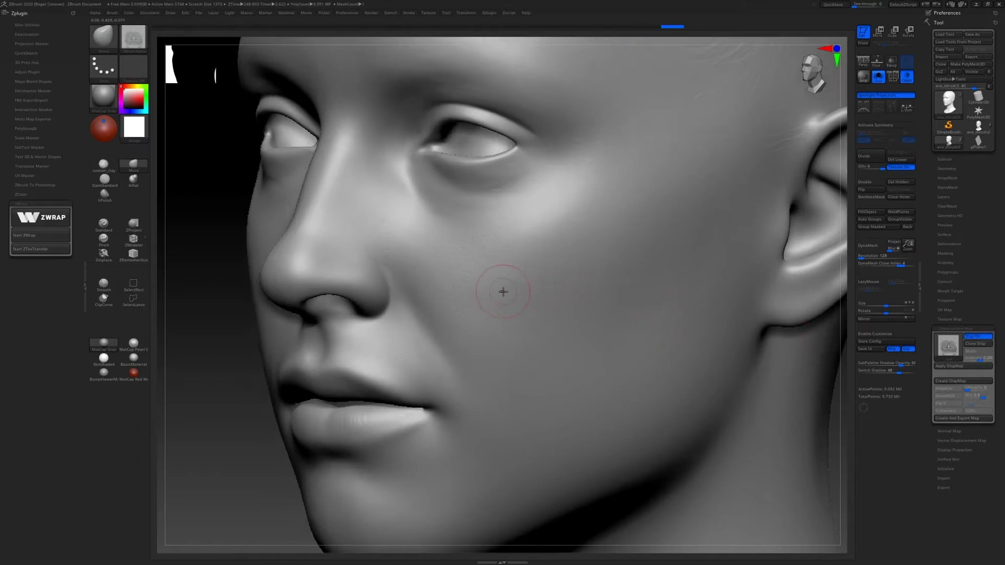
pyautogui.moveTo(503, 292); pyautogui.dragTo(532, 301, button='right')
pyautogui.moveTo(785, 398); pyautogui.dragTo(809, 402)
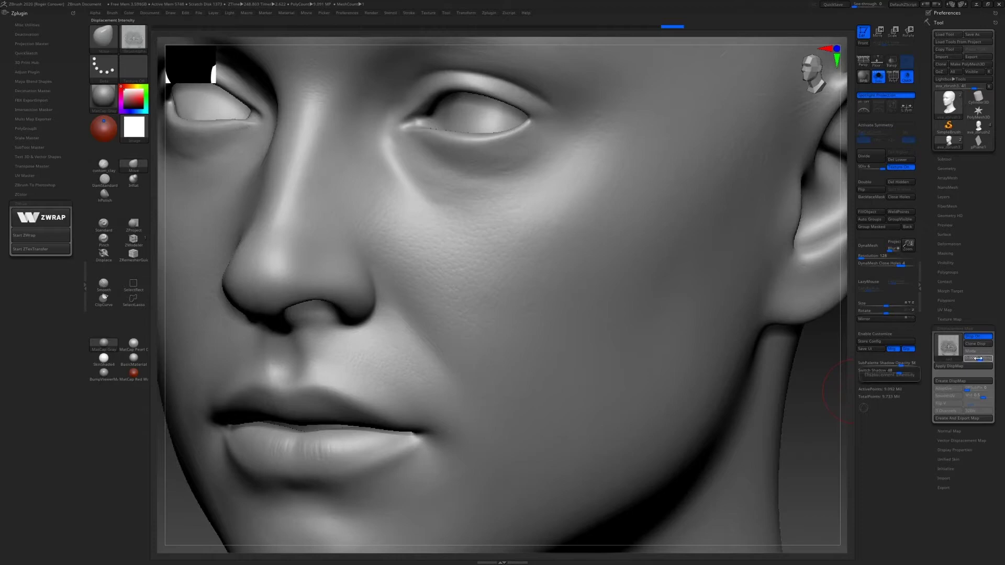
pyautogui.moveTo(978, 359); pyautogui.dragTo(980, 359)
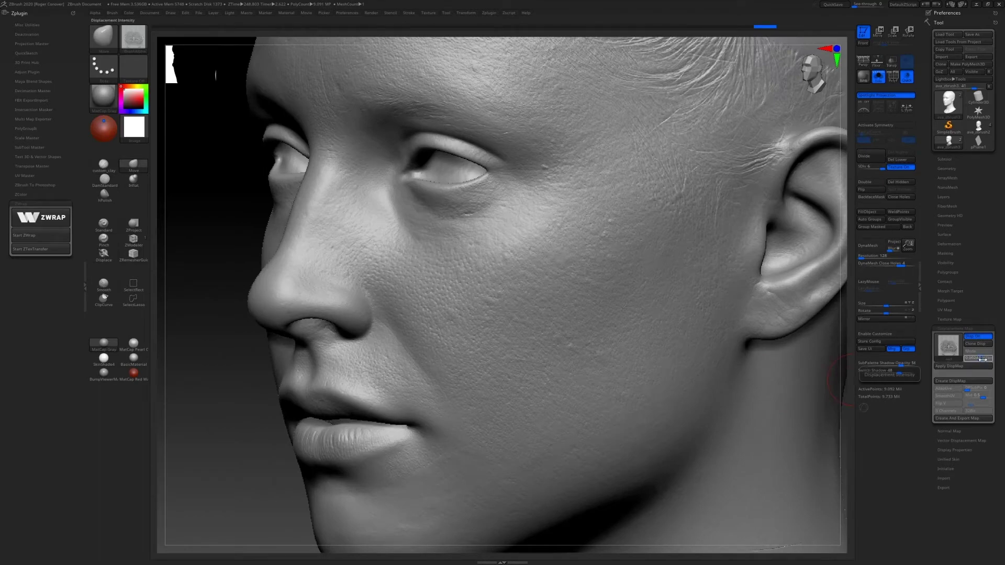
pyautogui.click(979, 359)
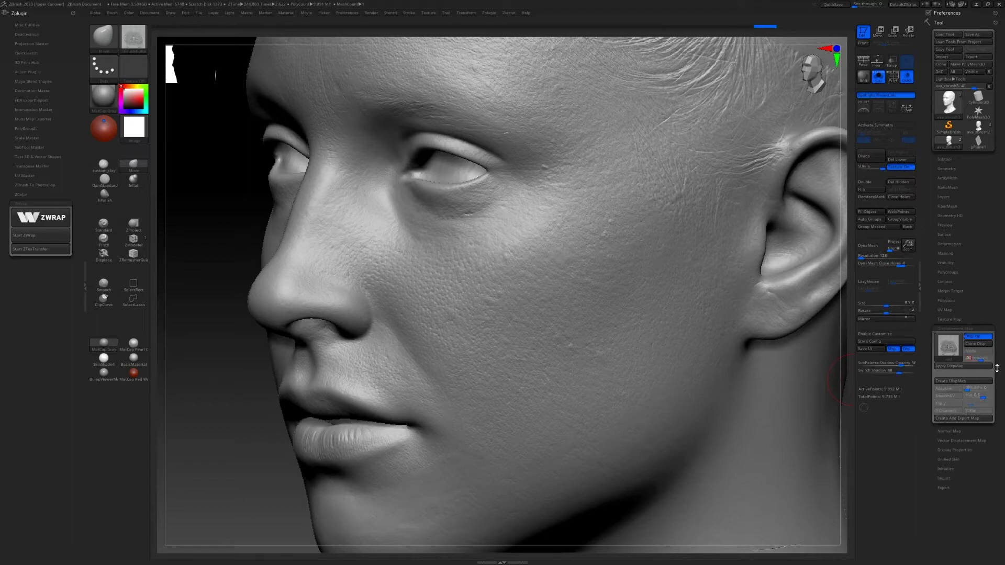
pyautogui.press('Return')
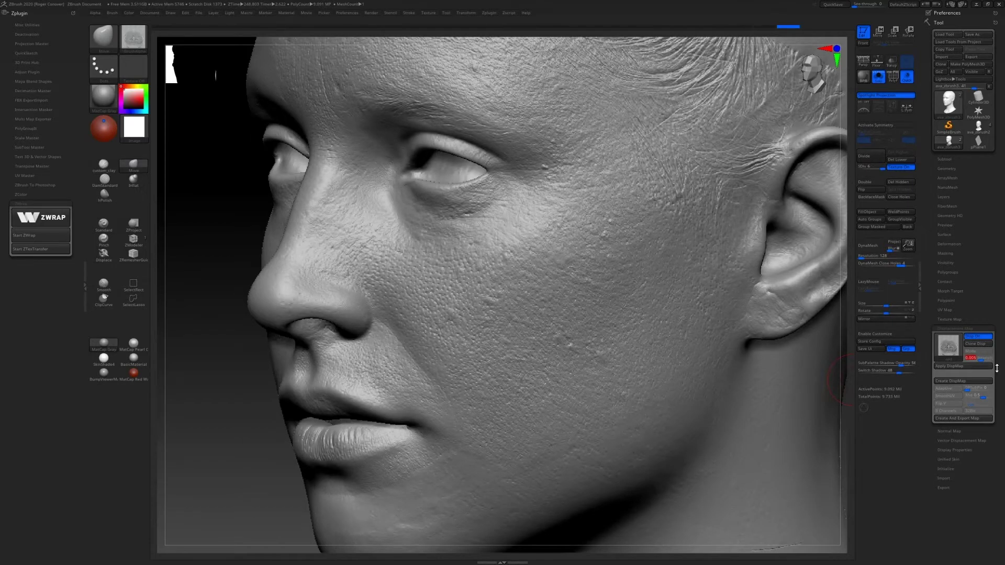
pyautogui.moveTo(618, 371); pyautogui.dragTo(754, 374, button='right')
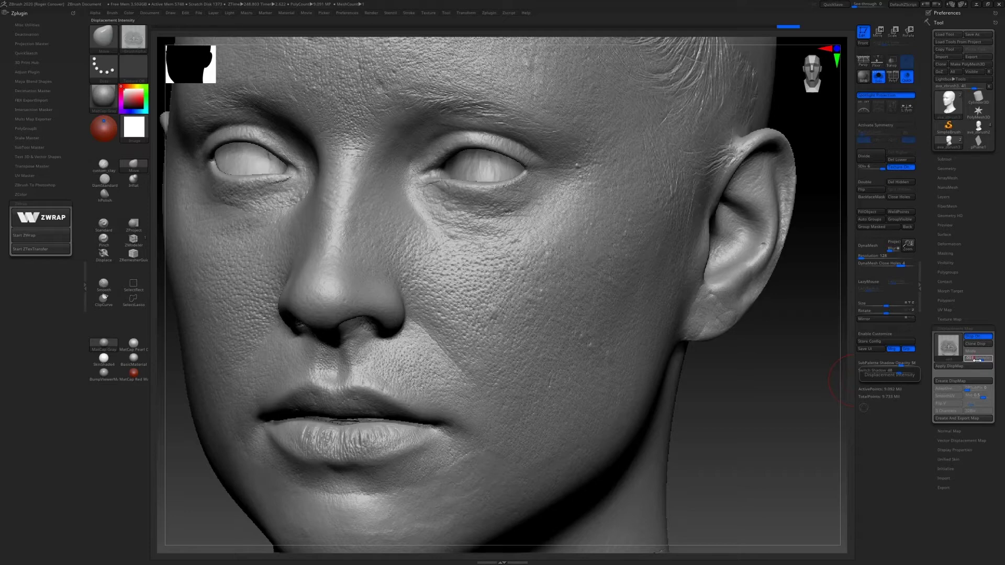
pyautogui.moveTo(754, 377); pyautogui.dragTo(690, 370)
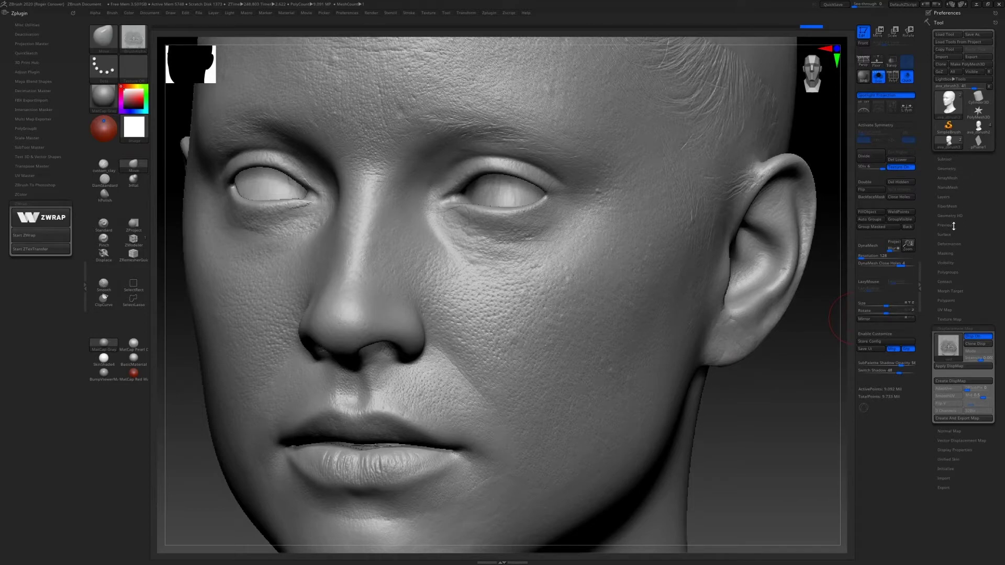
# Add a second sculpt layer to the head and set the red layer back to recording
pyautogui.click(950, 197)
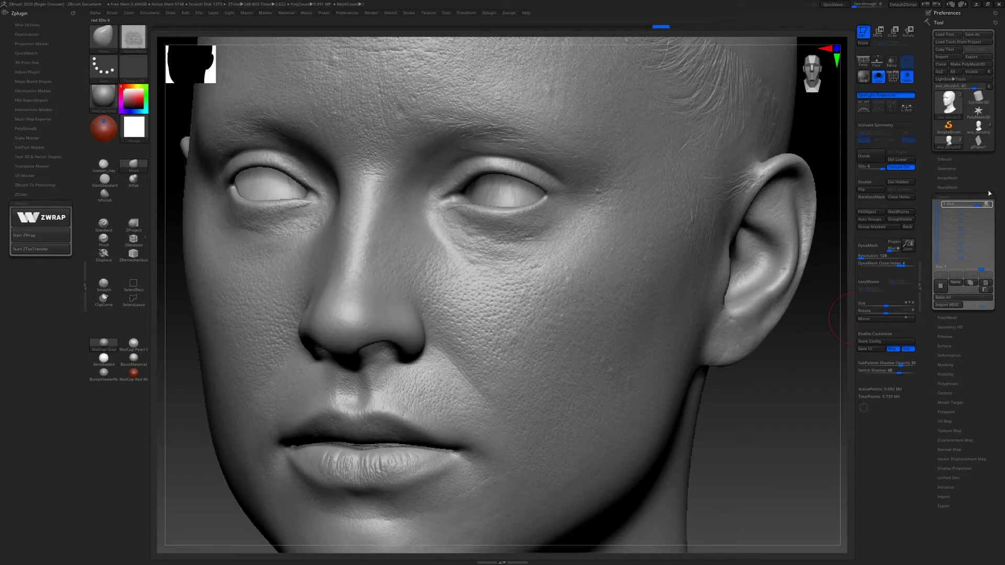
pyautogui.click(989, 205)
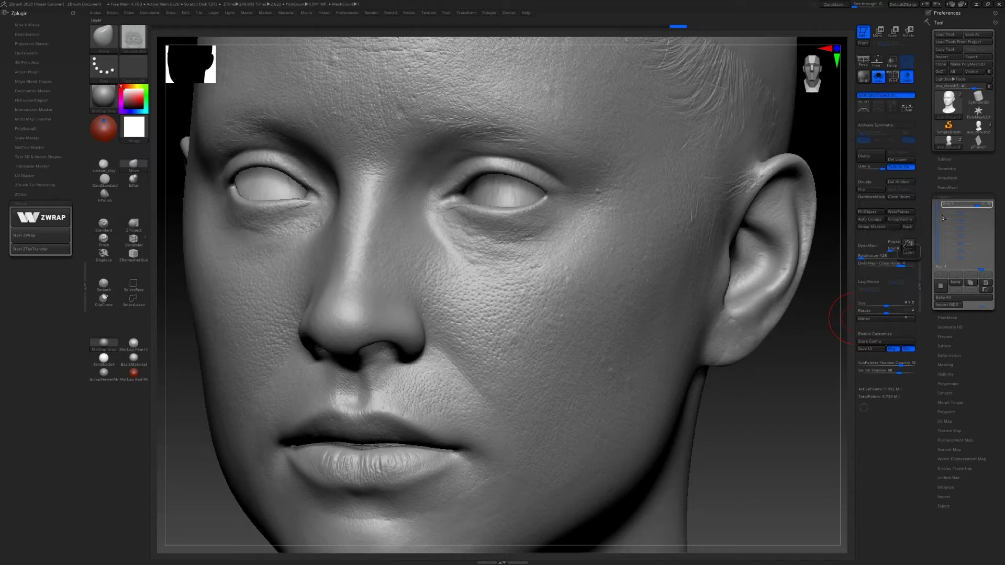
pyautogui.click(946, 293)
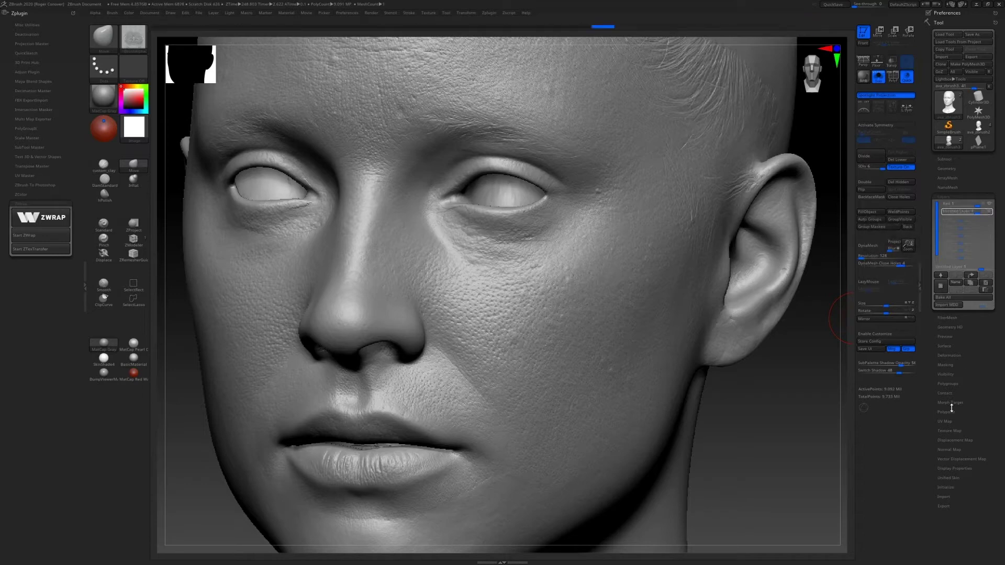
pyautogui.click(982, 205)
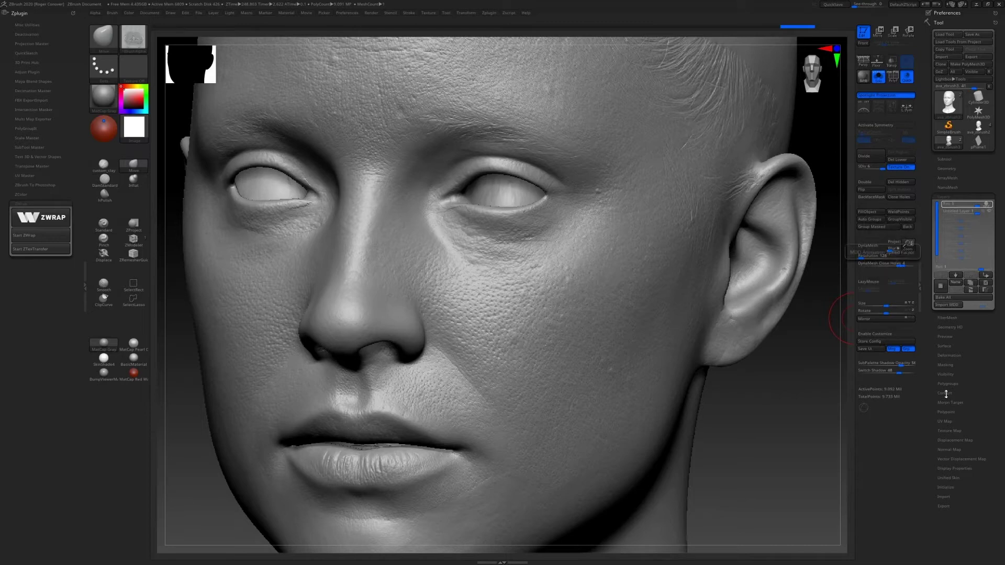
# Apply the red displacement map to the mesh so its detail is stored in the red layer
pyautogui.click(956, 440)
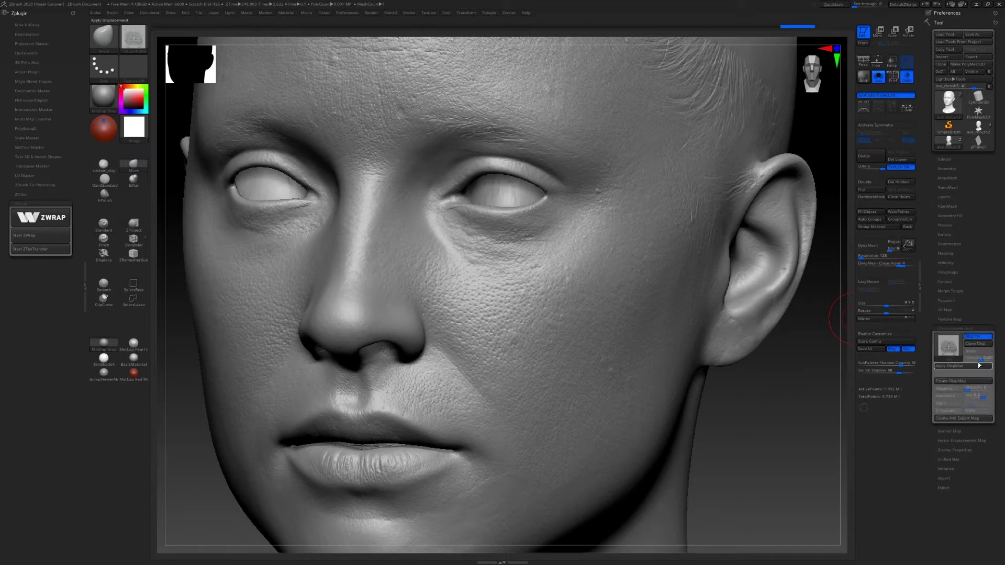
pyautogui.click(974, 337)
pyautogui.click(973, 337)
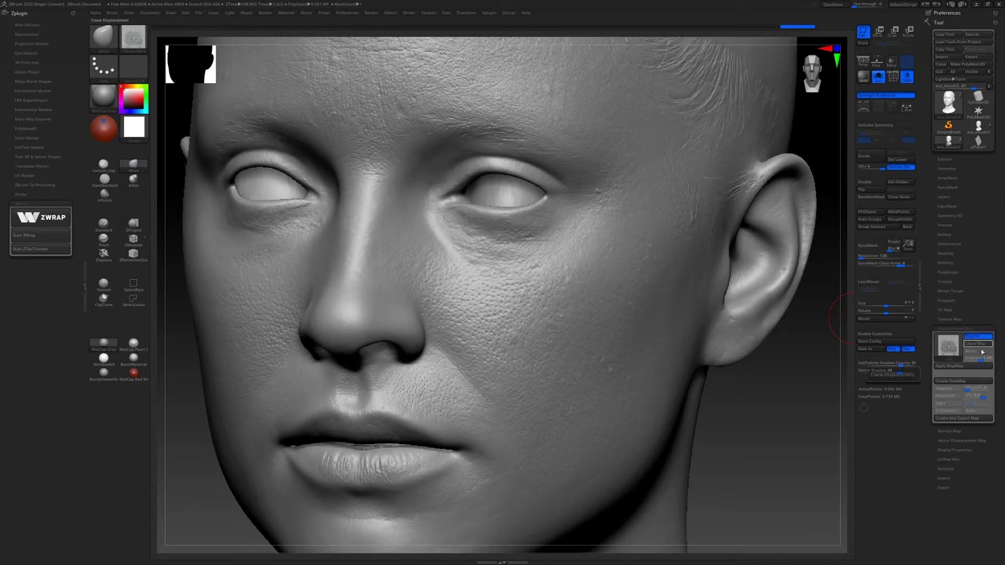
pyautogui.click(957, 367)
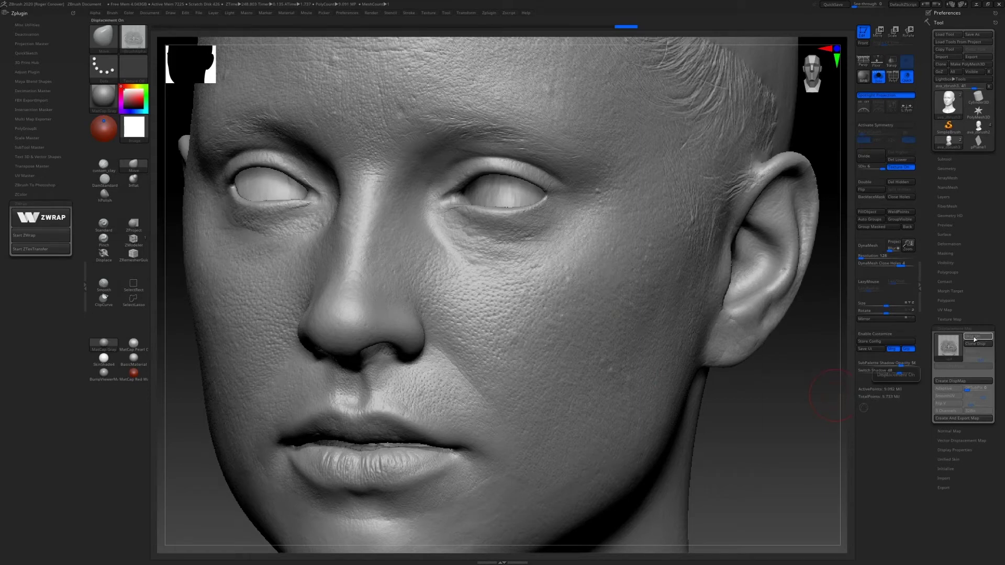
# Hide the red layer's detail and rename the untitled layer as Green with recording on
pyautogui.click(949, 197)
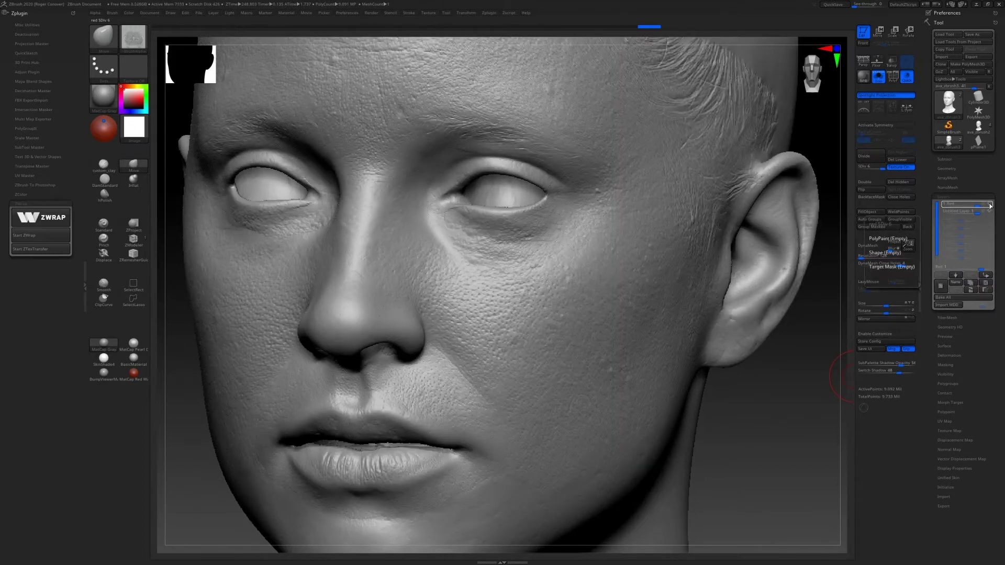
pyautogui.click(990, 206)
pyautogui.click(985, 212)
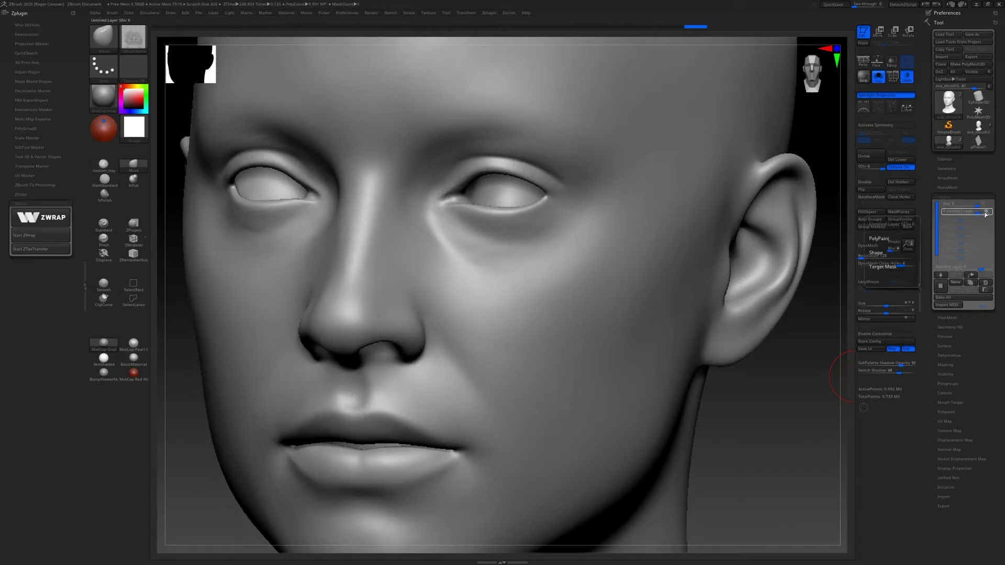
pyautogui.click(954, 282)
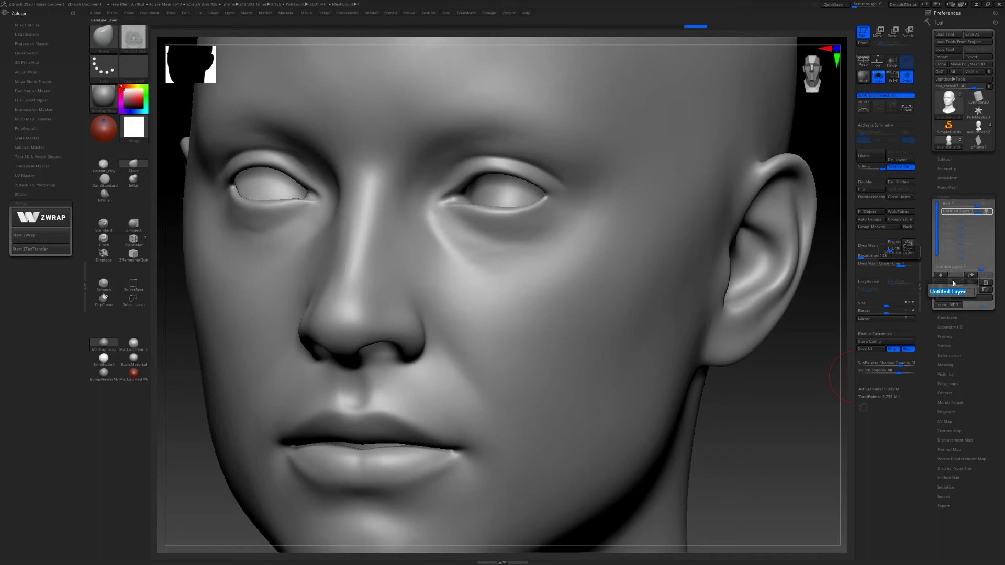
pyautogui.write('Green')
pyautogui.press('Return')
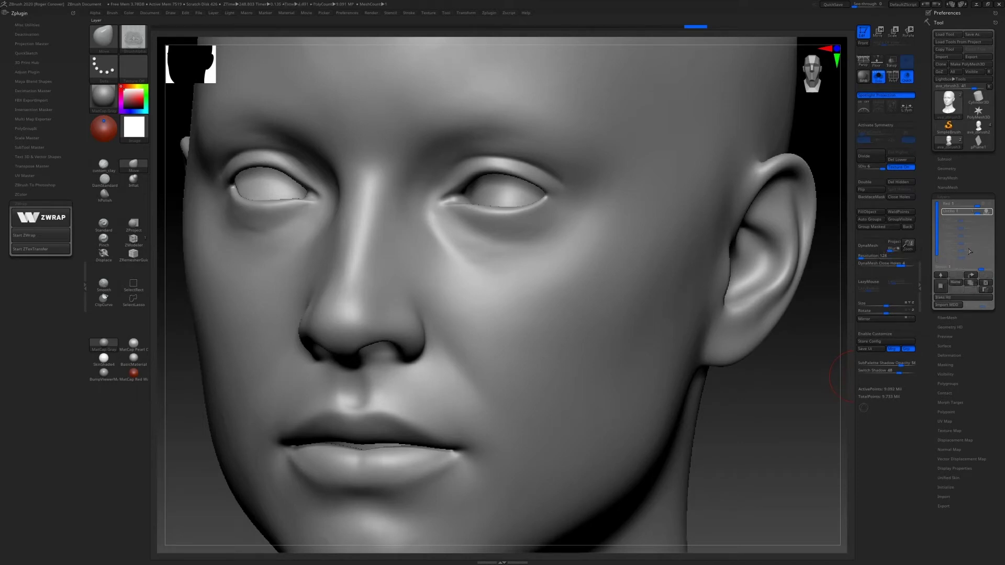
# Assign the green image as the head's displacement map and preview it on the face
pyautogui.click(961, 441)
pyautogui.click(949, 346)
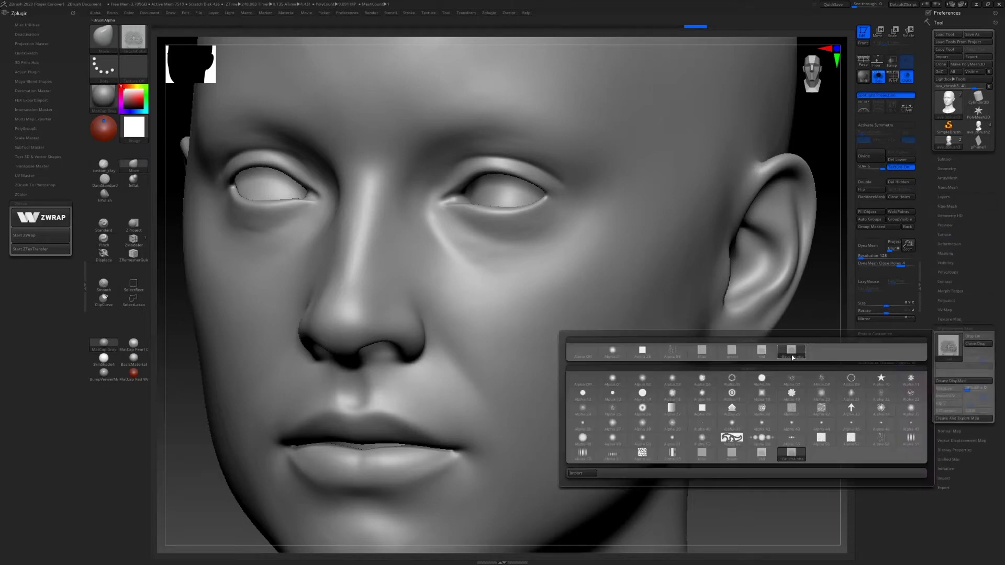
pyautogui.click(742, 358)
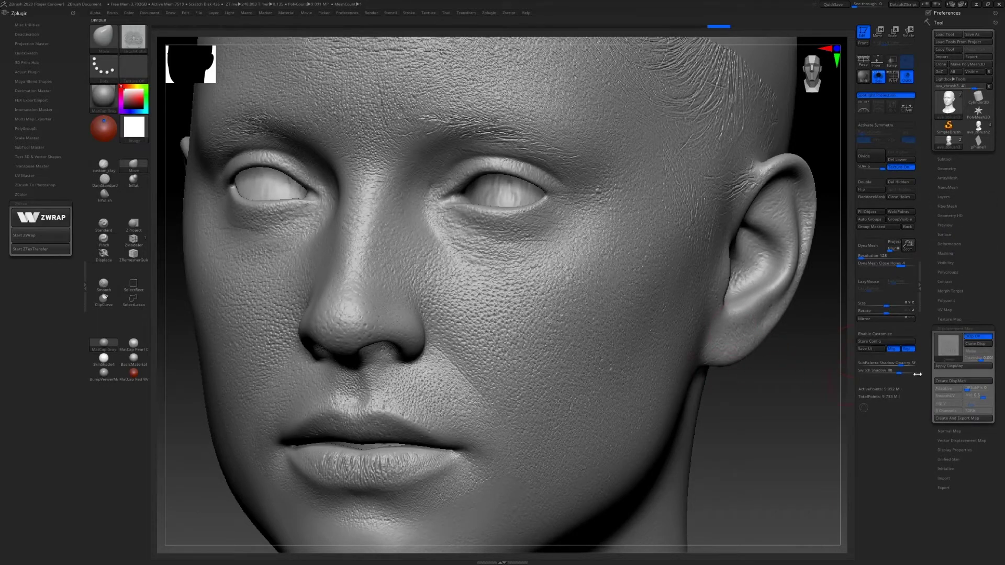
# Lower the green map's displacement intensity and apply the displacement to the mesh on the Green layer
pyautogui.click(976, 359)
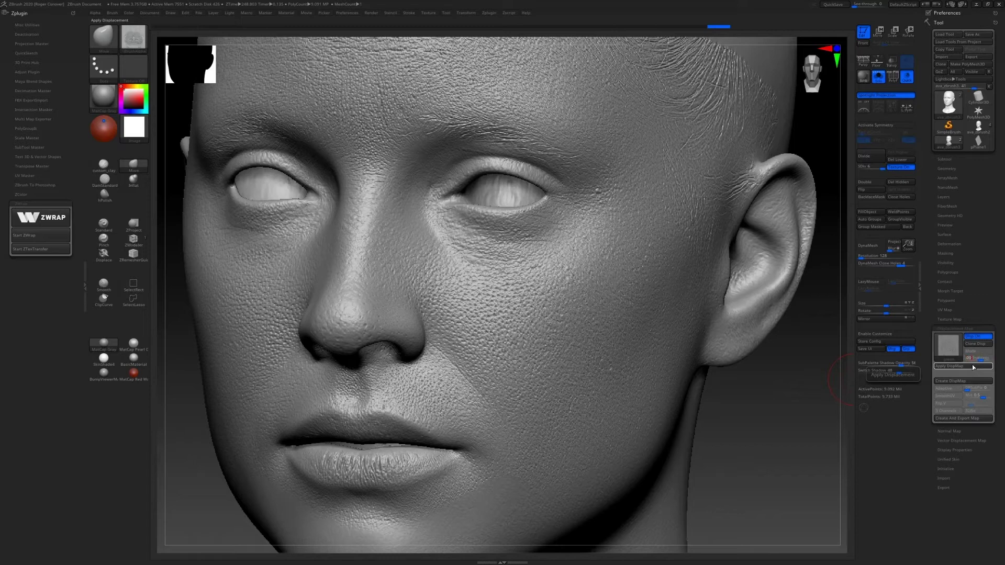
pyautogui.click(976, 358)
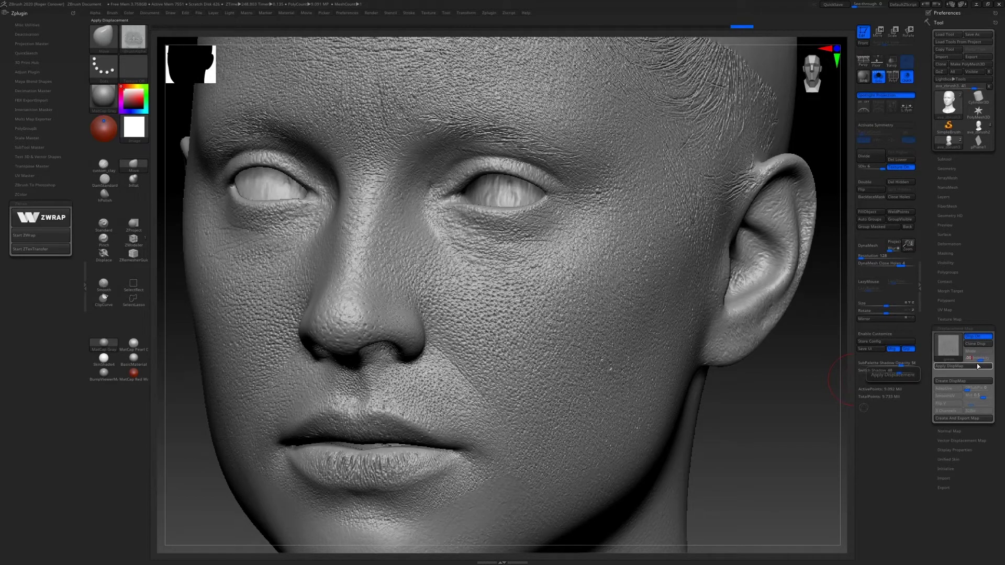
pyautogui.press('Return')
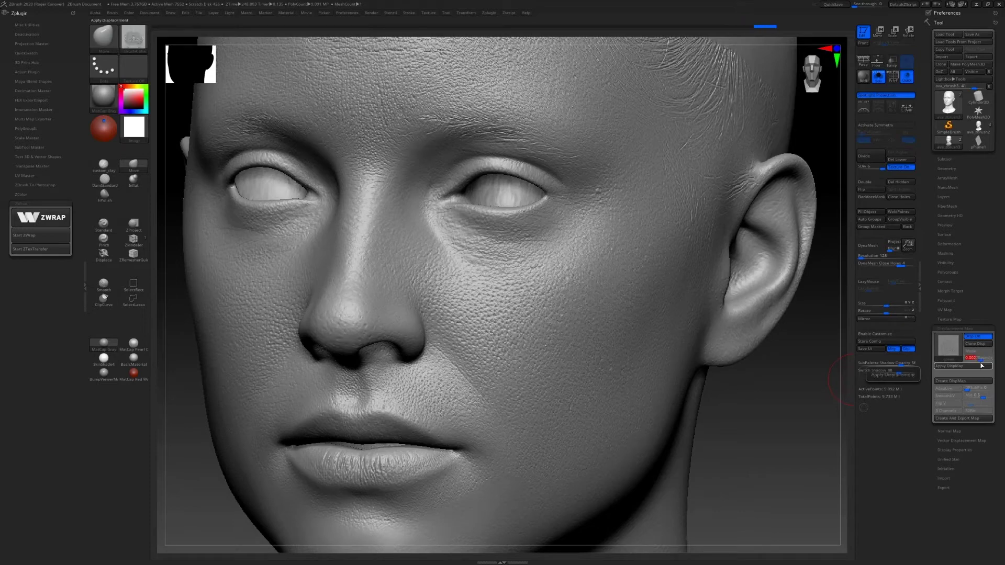
pyautogui.write('.0')
pyautogui.press('Return')
pyautogui.moveTo(632, 336); pyautogui.dragTo(666, 336, button='right')
pyautogui.moveTo(666, 336); pyautogui.dragTo(837, 351)
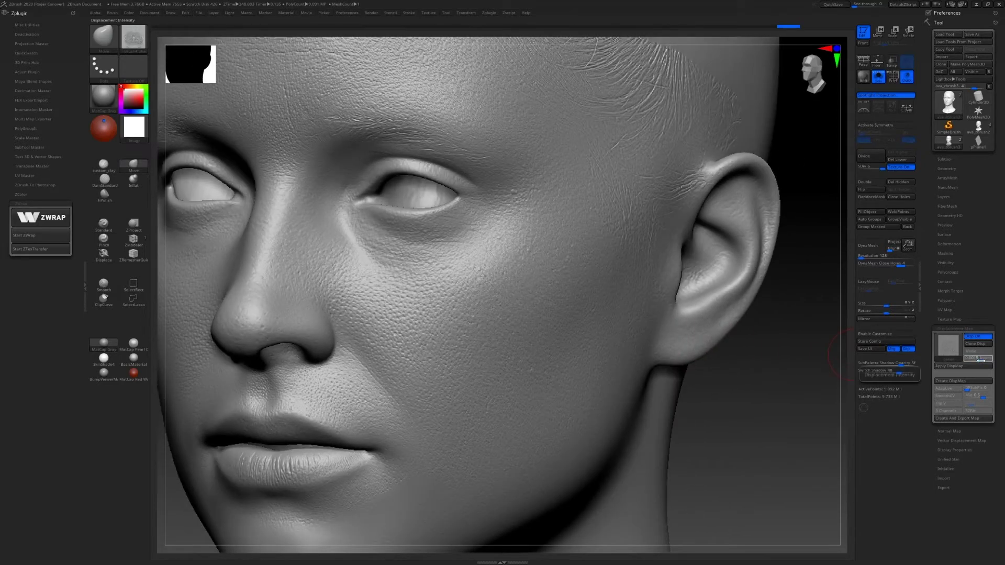
pyautogui.click(951, 366)
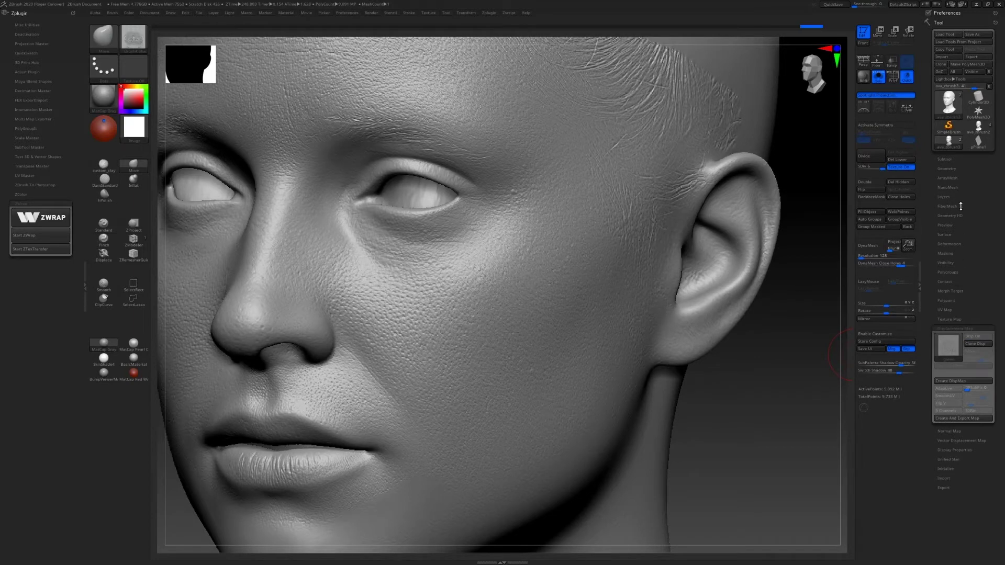
pyautogui.click(948, 197)
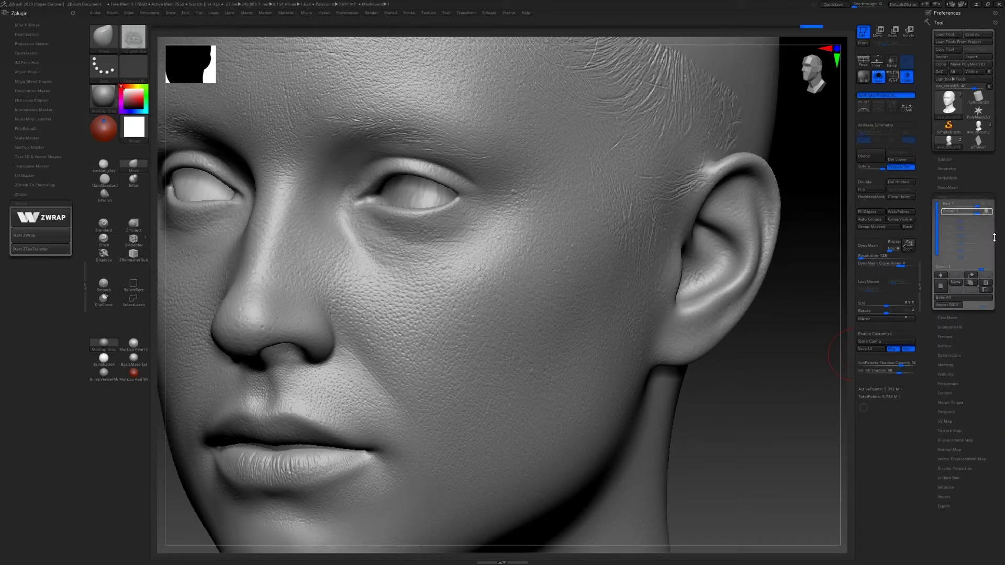
# Stop recording the Green layer, hide its detail, and add a new recording layer named Blue
pyautogui.click(989, 212)
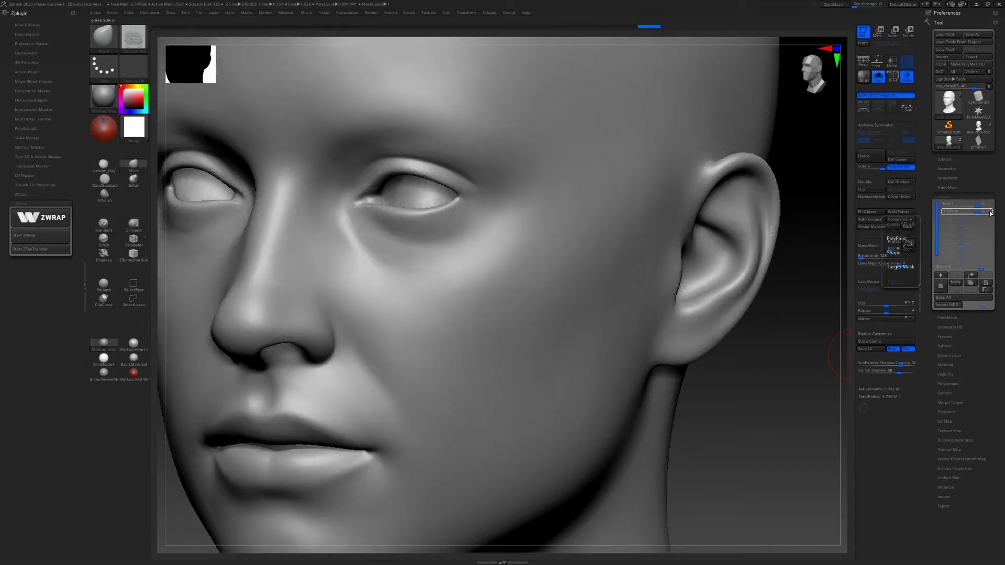
pyautogui.click(990, 212)
pyautogui.click(990, 212)
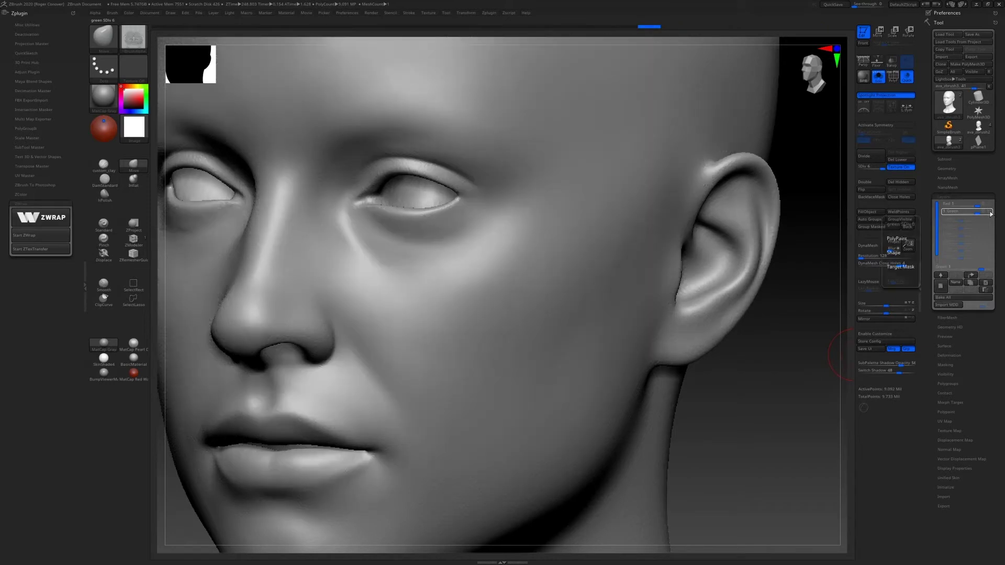
pyautogui.click(945, 289)
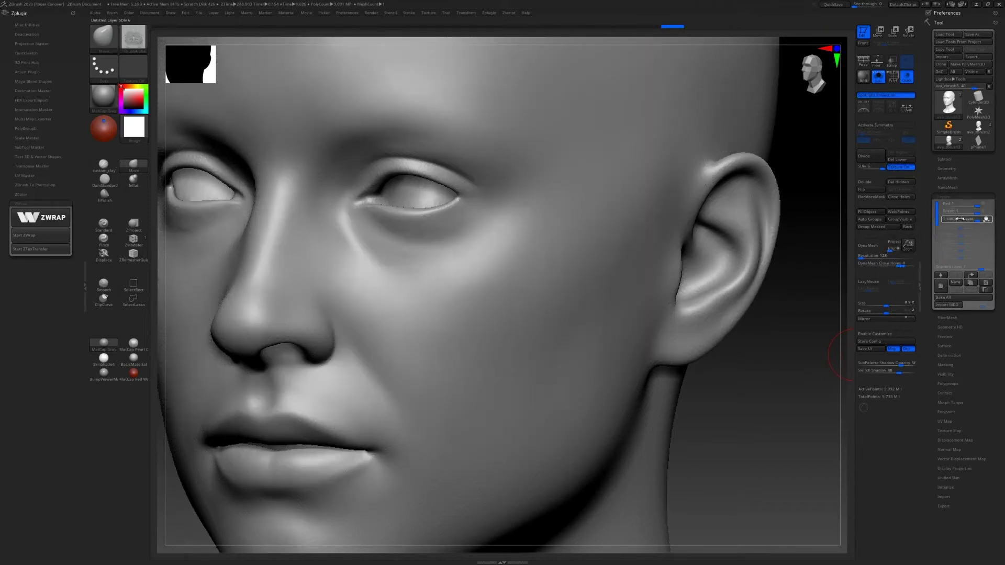
pyautogui.click(956, 282)
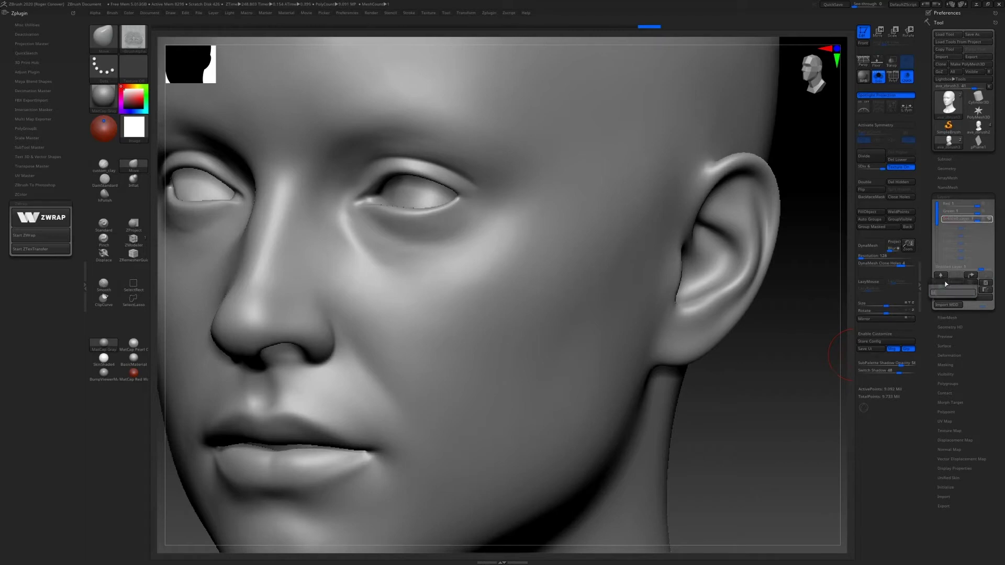
pyautogui.write('blue')
pyautogui.press('Return')
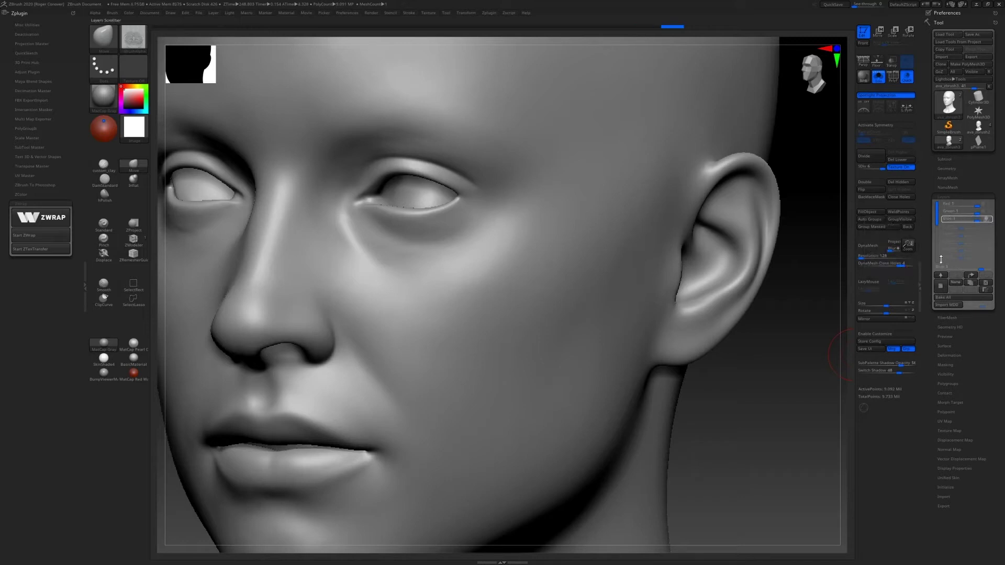
# Assign the blue image as the head's displacement map and preview it on the face
pyautogui.click(953, 441)
pyautogui.click(949, 346)
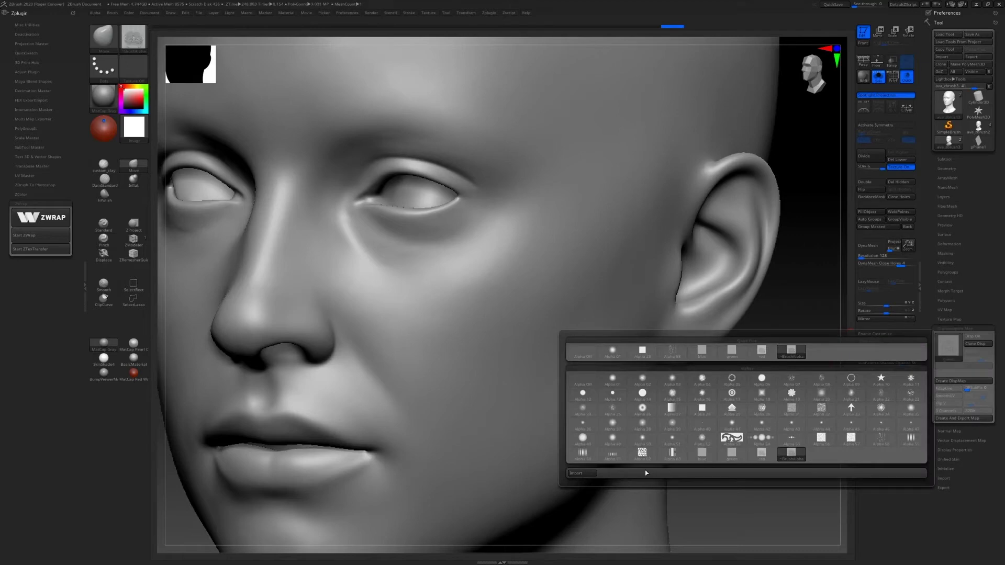
pyautogui.click(583, 473)
pyautogui.click(593, 398)
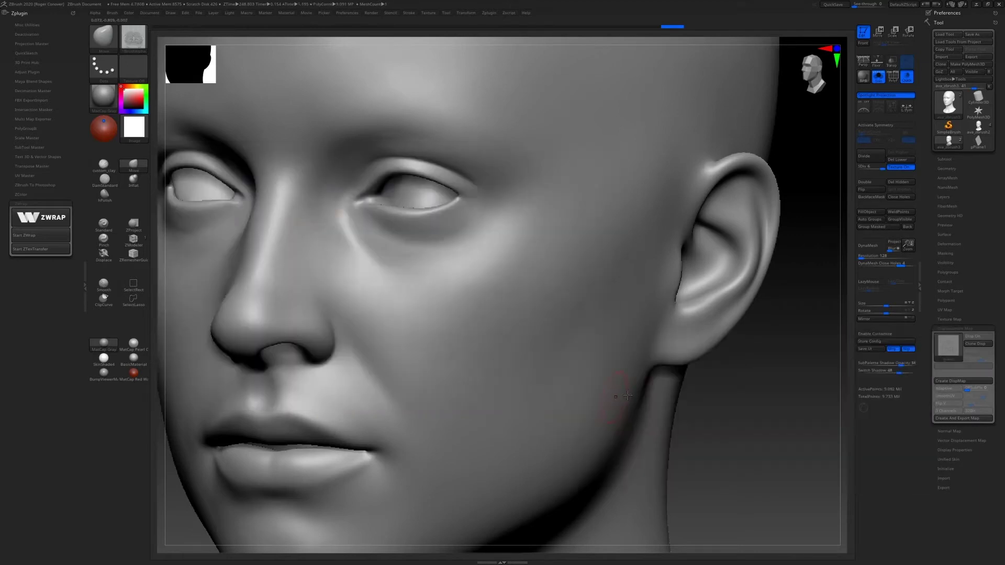
pyautogui.click(939, 355)
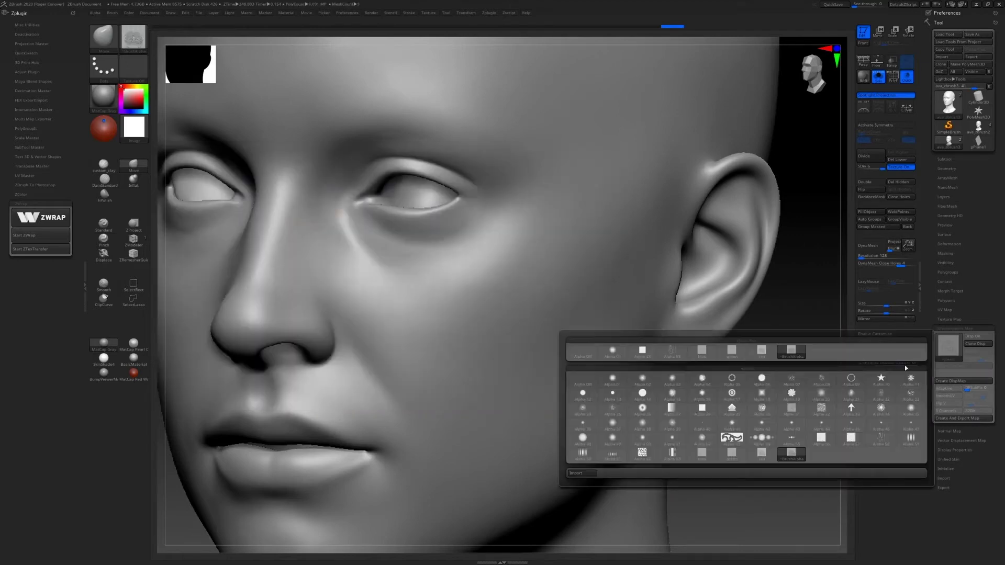
pyautogui.moveTo(706, 360)
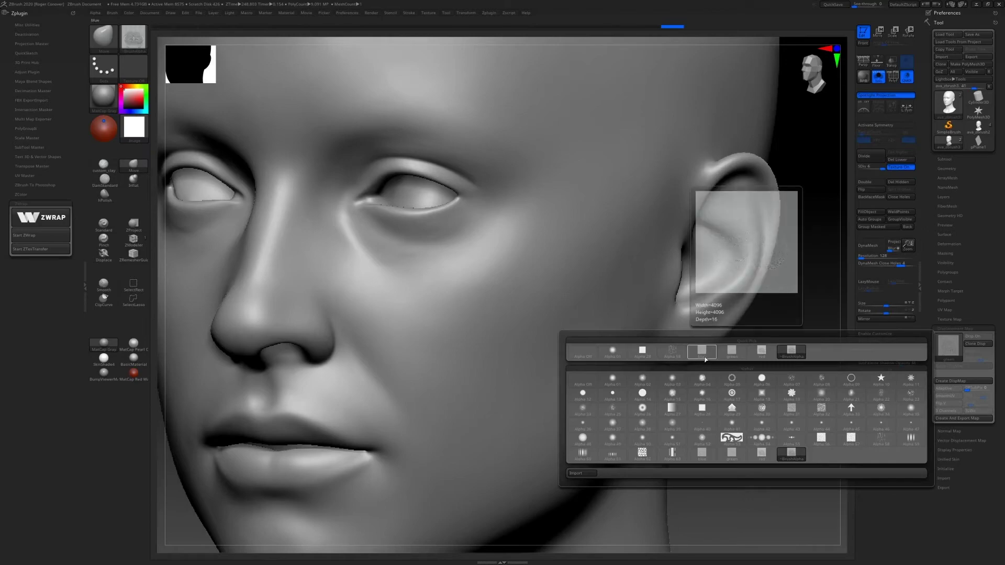
pyautogui.click(702, 359)
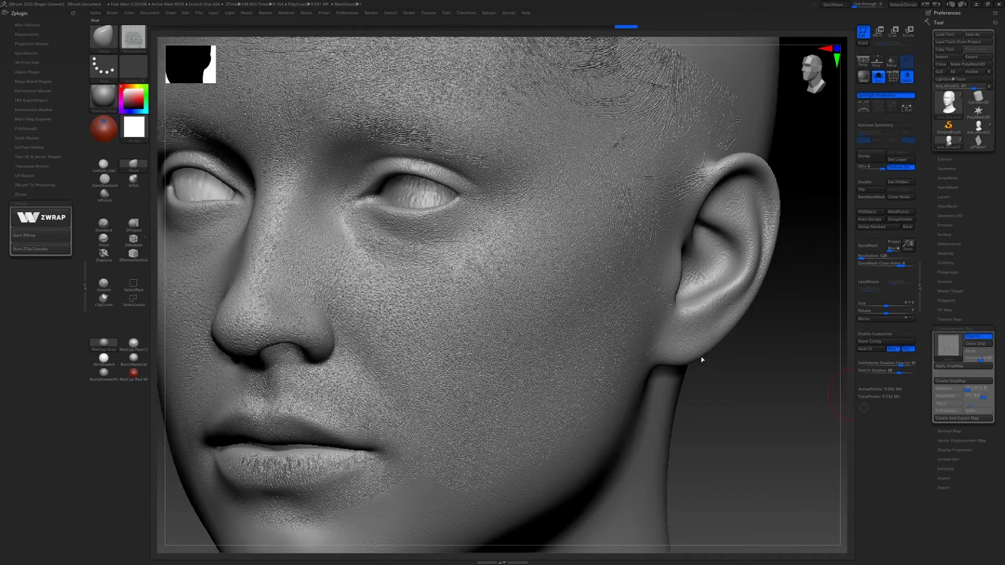
# Set the blue map's displacement intensity to 0.003, check the skin detail up close, and apply the displacement to the mesh
pyautogui.keyDown('alt'); pyautogui.moveTo(553, 330); pyautogui.dragTo(575, 306, button='right'); pyautogui.keyUp('alt')
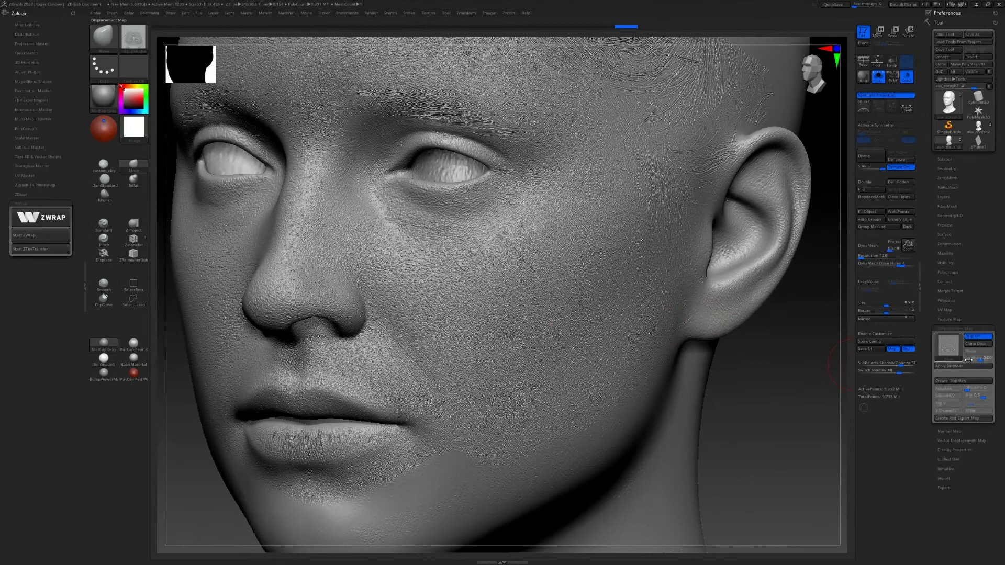
pyautogui.click(984, 359)
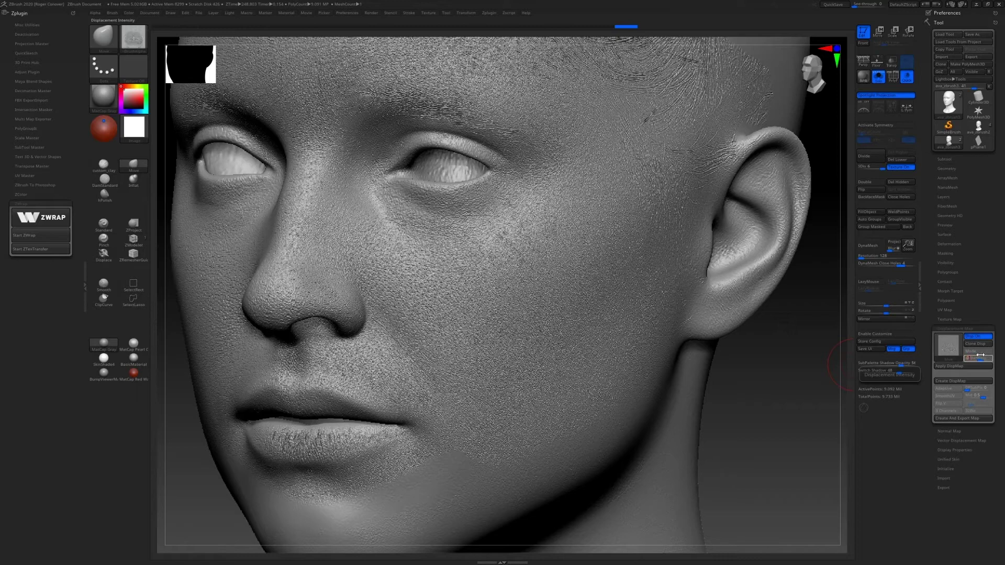
pyautogui.write('.003')
pyautogui.press('Return')
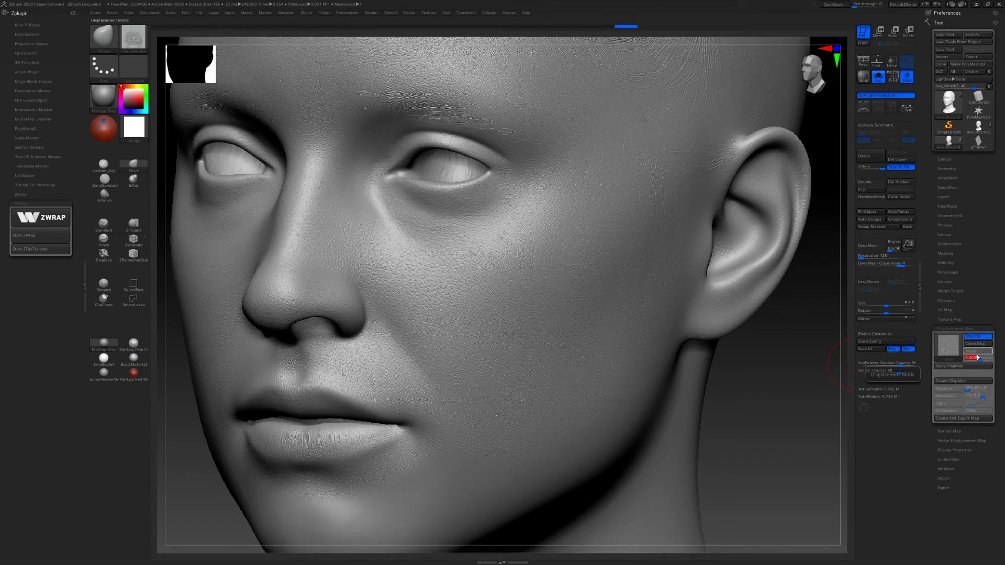
pyautogui.moveTo(562, 323); pyautogui.dragTo(596, 321, button='right')
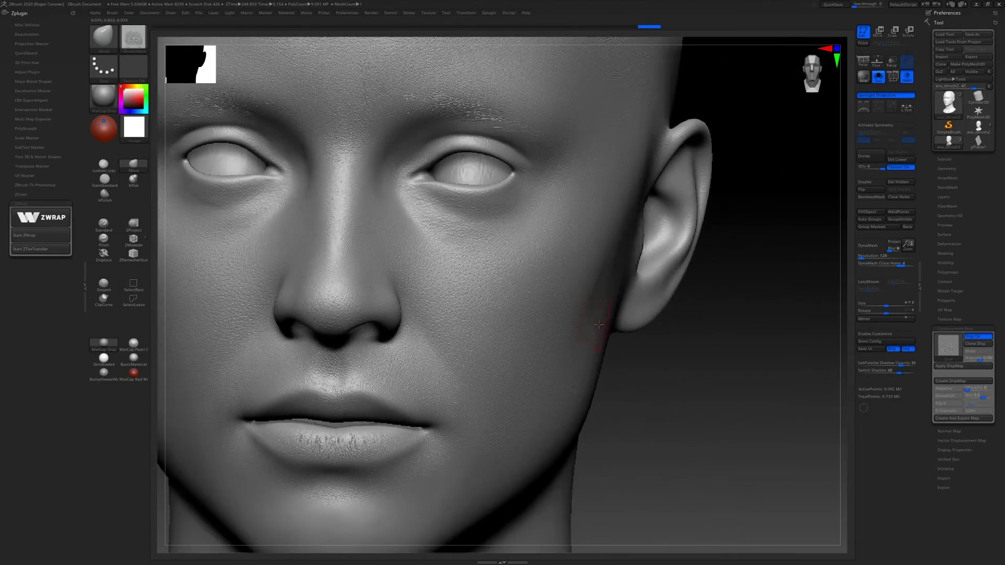
pyautogui.keyDown('alt'); pyautogui.moveTo(506, 297); pyautogui.dragTo(620, 318, button='right'); pyautogui.keyUp('alt')
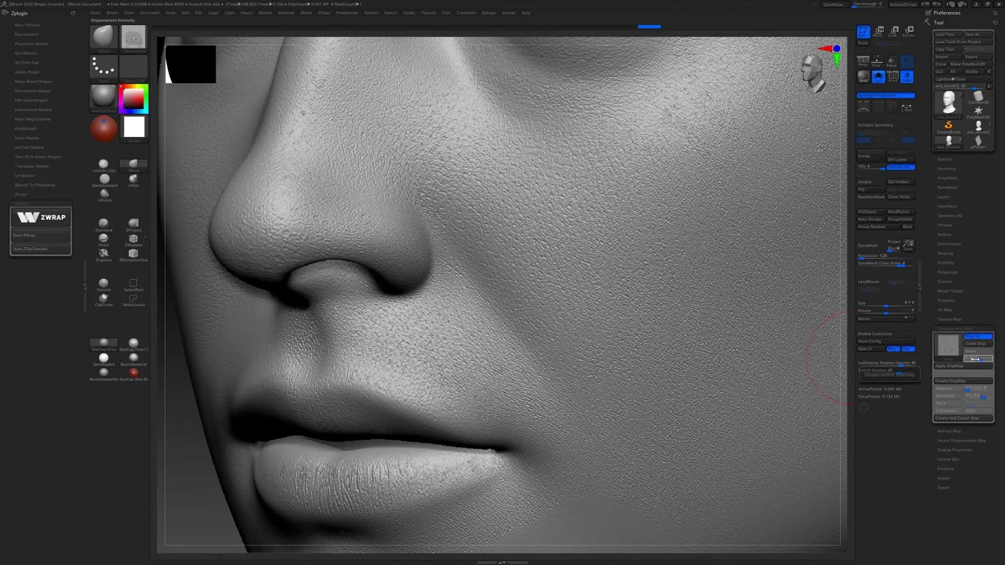
pyautogui.keyDown('ctrl'); pyautogui.moveTo(666, 369); pyautogui.dragTo(699, 350, button='right'); pyautogui.keyUp('ctrl')
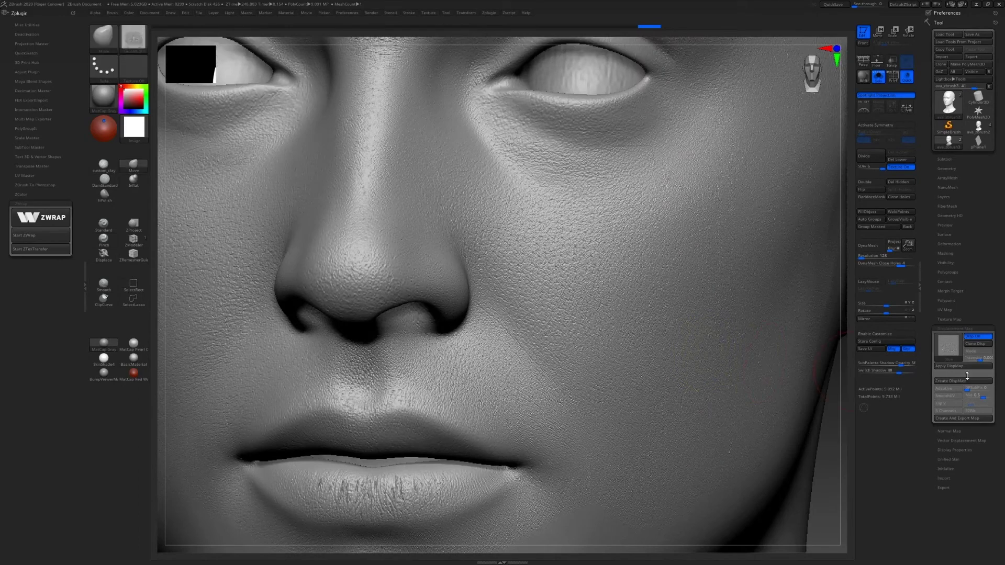
pyautogui.click(977, 366)
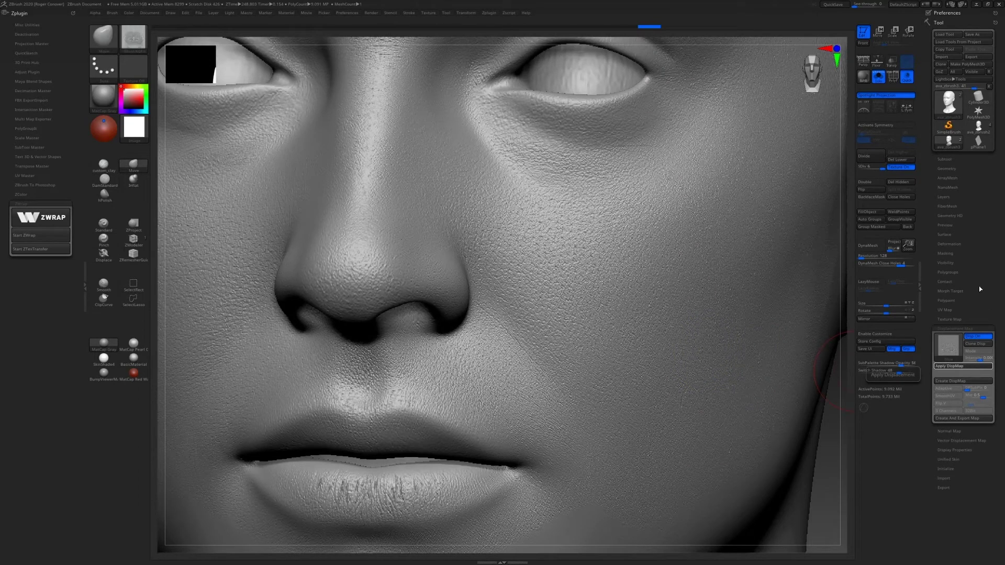
# Stop recording the Blue layer, hide its detail, and show the Red layer's detail on the face
pyautogui.moveTo(648, 252); pyautogui.dragTo(738, 247, button='right')
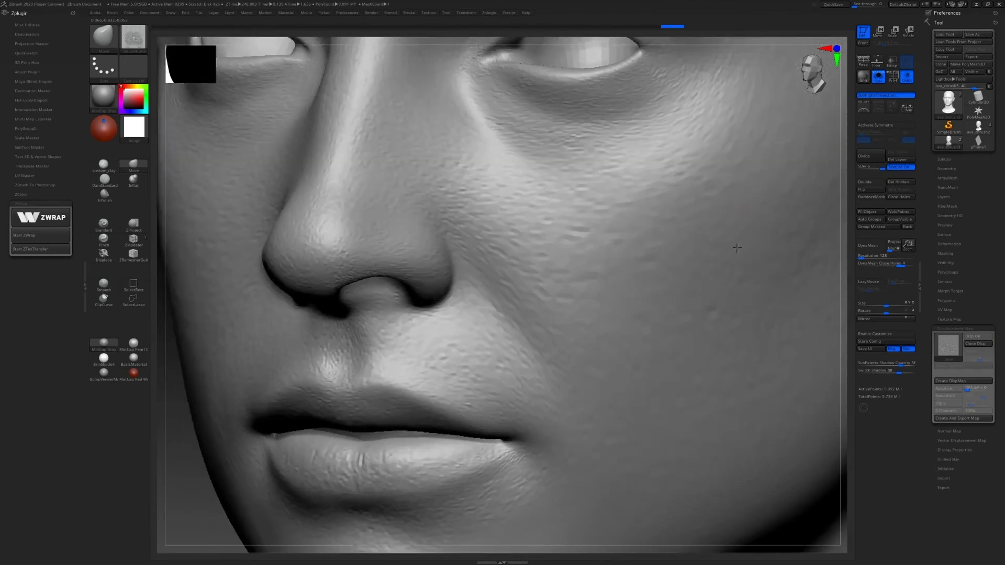
pyautogui.click(969, 199)
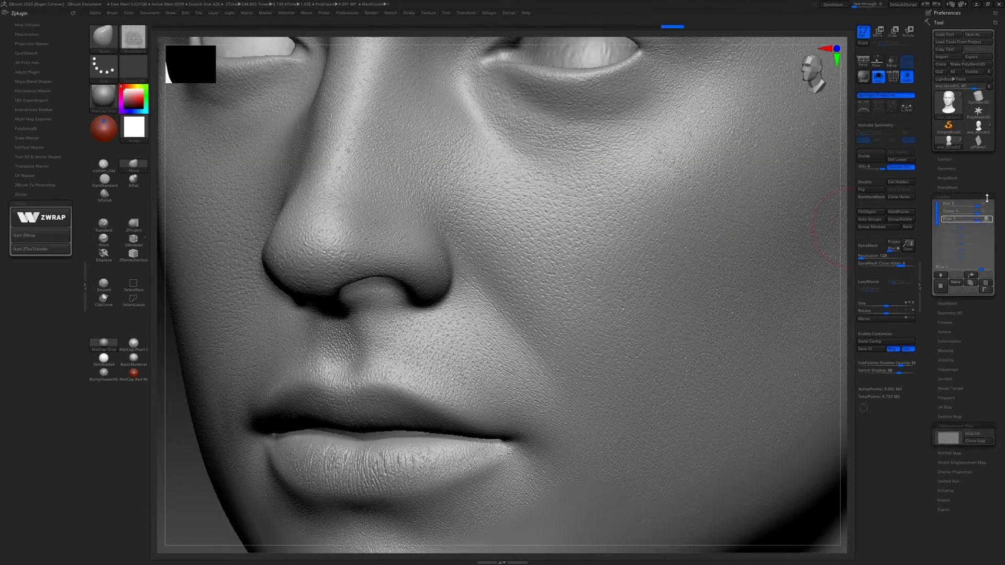
pyautogui.moveTo(986, 221)
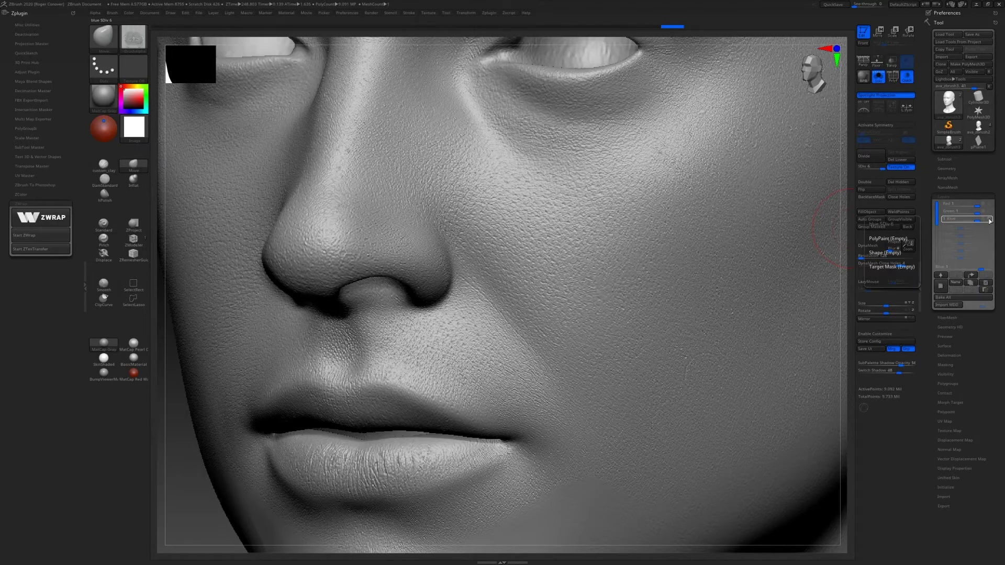
pyautogui.click(989, 220)
pyautogui.click(989, 220)
pyautogui.click(988, 220)
pyautogui.click(991, 206)
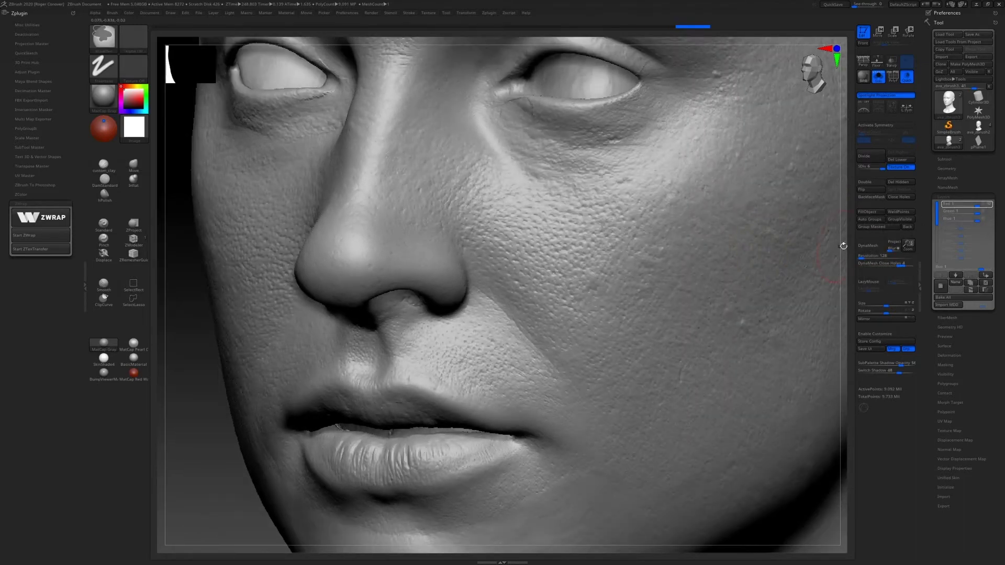
# Lower the Red layer's intensity to about half, and show the Green layer at an intensity of 0.25
pyautogui.click(977, 206)
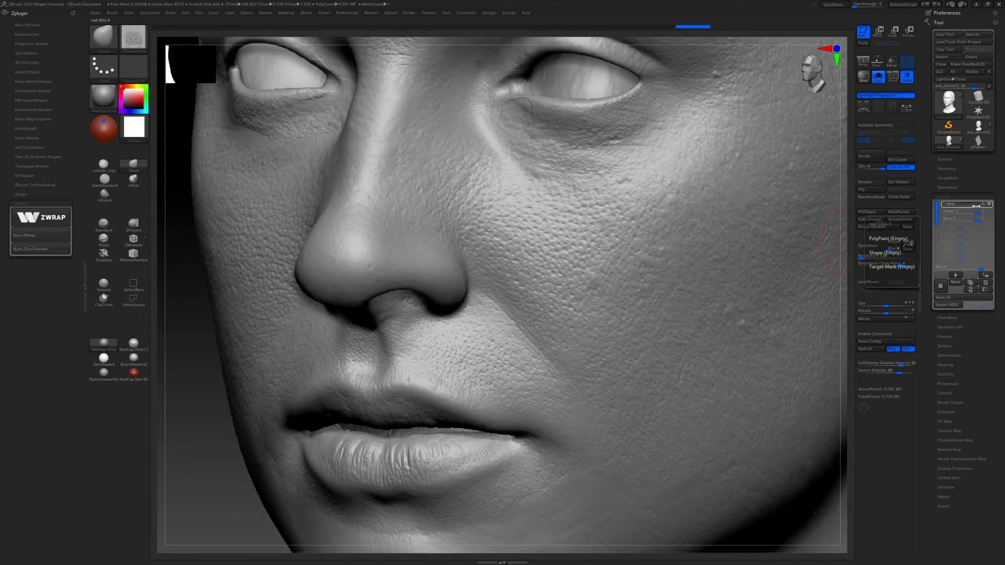
pyautogui.moveTo(976, 205); pyautogui.dragTo(965, 207)
pyautogui.click(989, 213)
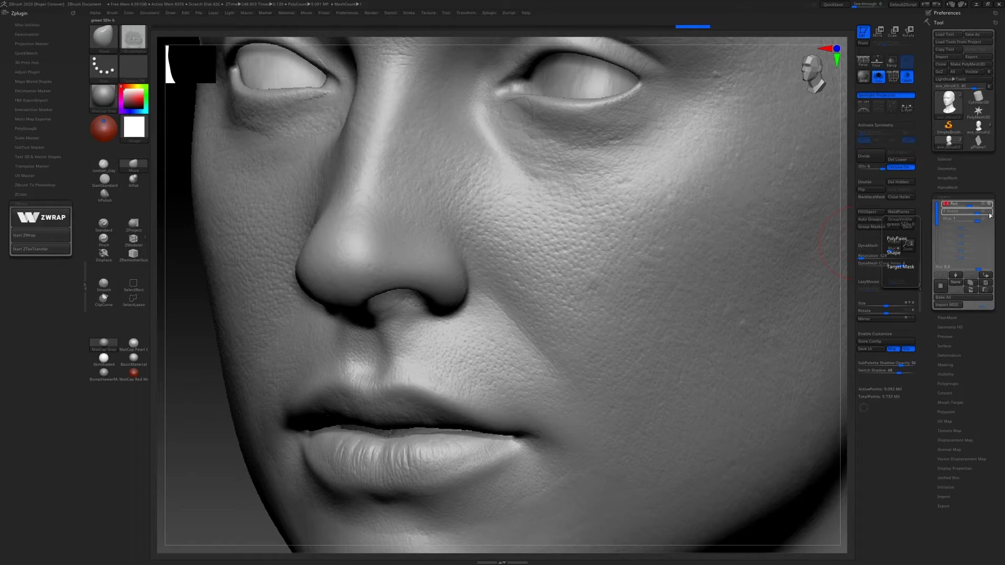
pyautogui.click(989, 212)
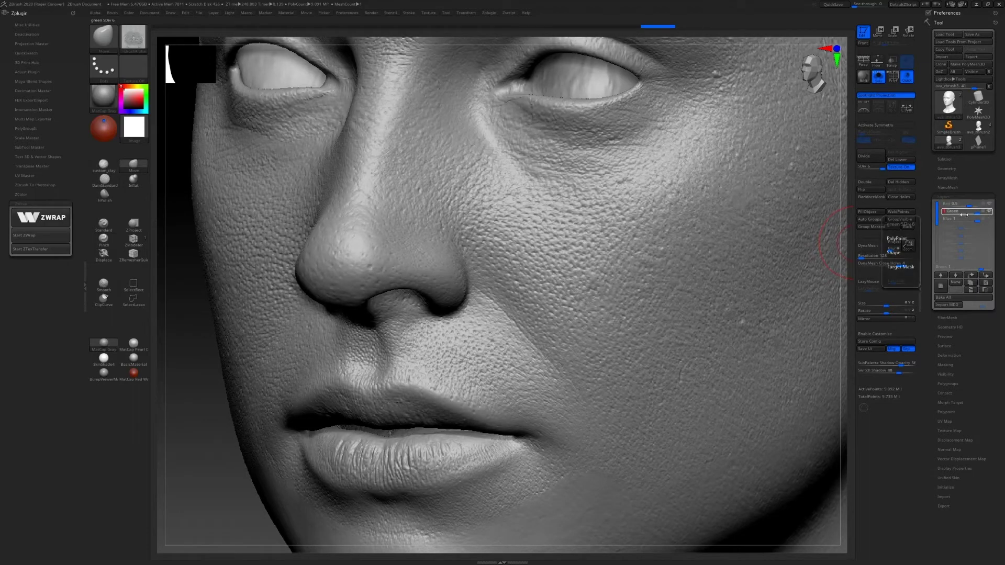
pyautogui.click(964, 216)
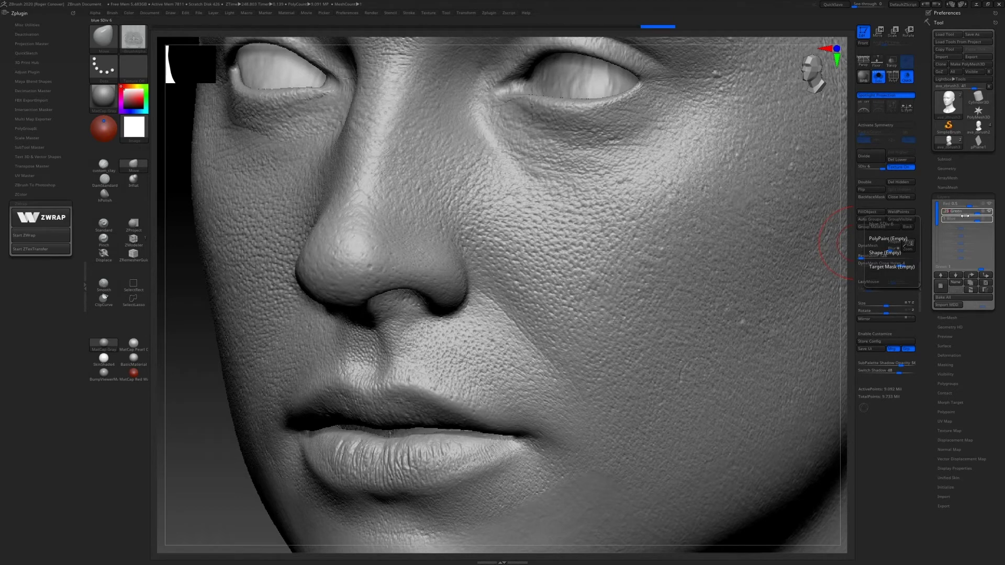
pyautogui.press('Return')
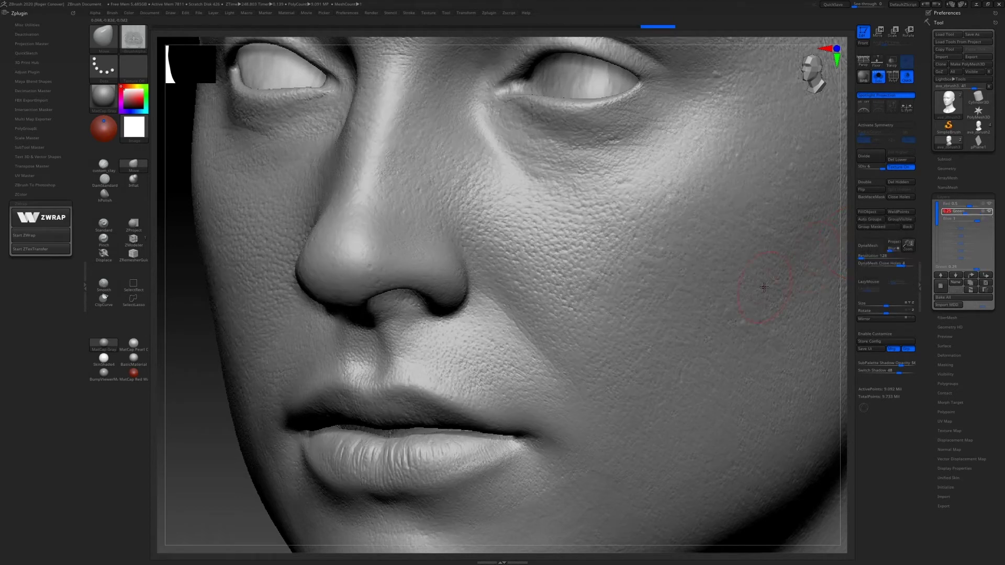
# Show the Blue layer together with the other two and set its intensity to 0.25
pyautogui.keyDown('ctrl'); pyautogui.moveTo(752, 278); pyautogui.dragTo(745, 269, button='right'); pyautogui.keyUp('ctrl')
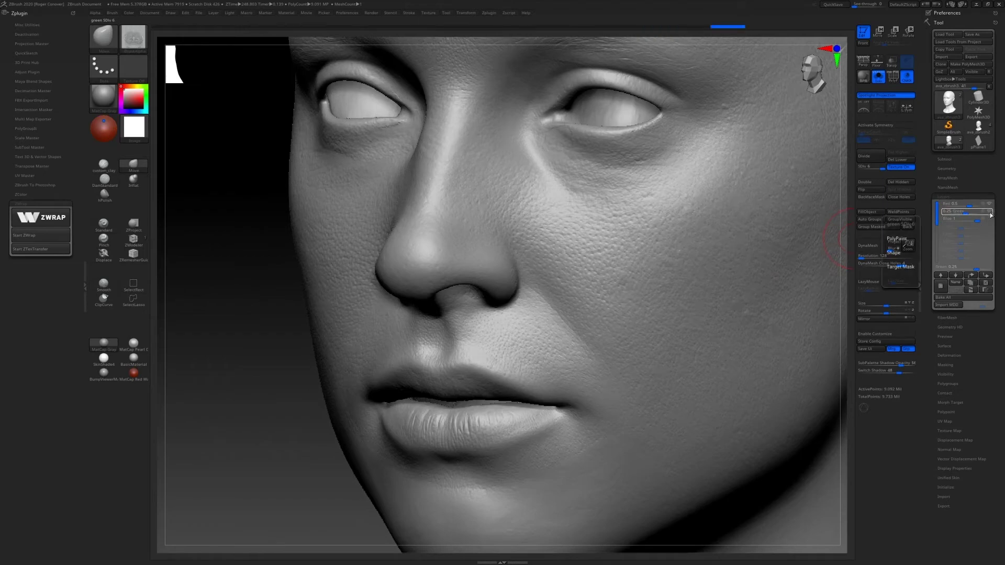
pyautogui.keyDown('alt'); pyautogui.moveTo(743, 278); pyautogui.dragTo(698, 275, button='right'); pyautogui.keyUp('alt')
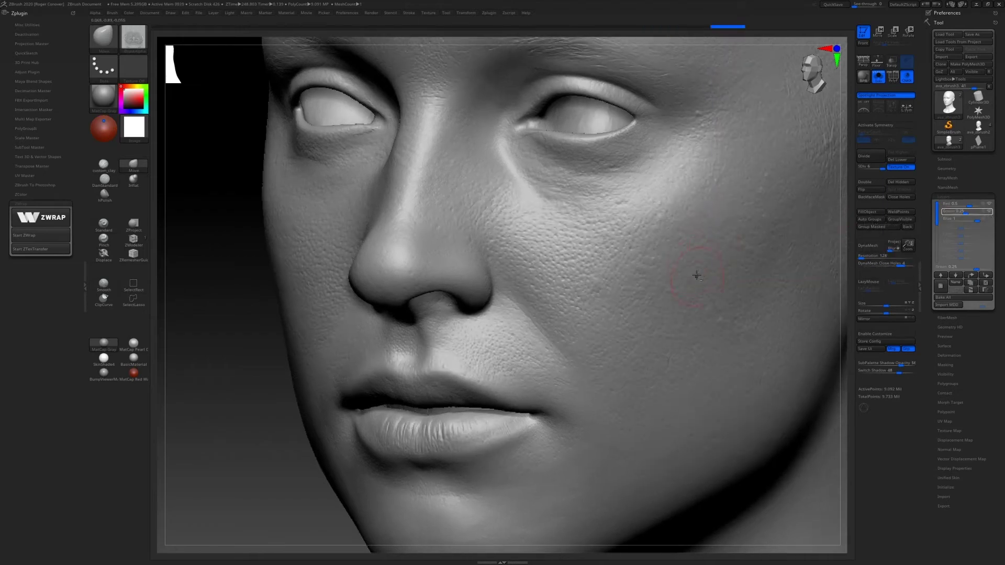
pyautogui.click(990, 220)
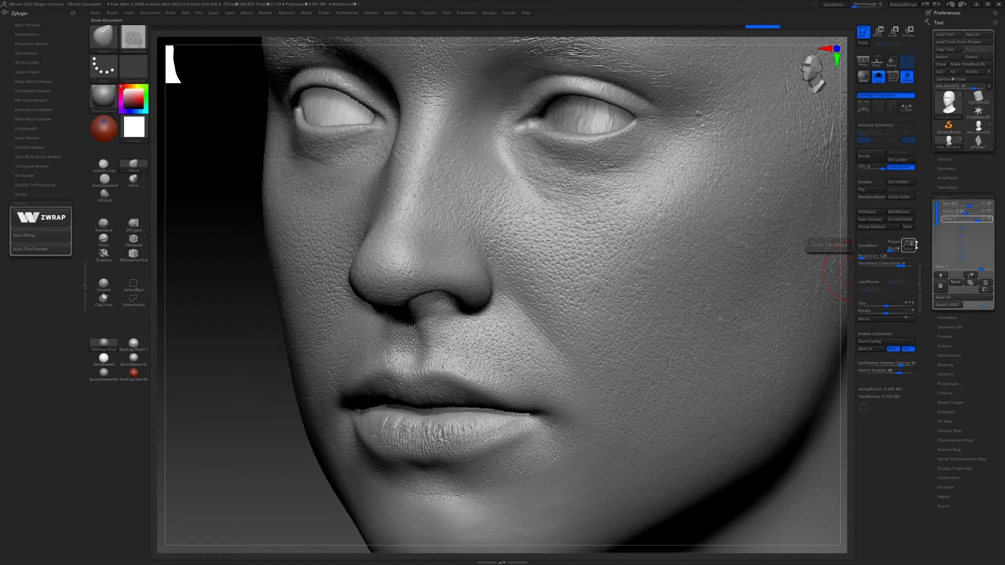
pyautogui.moveTo(965, 221); pyautogui.dragTo(969, 221)
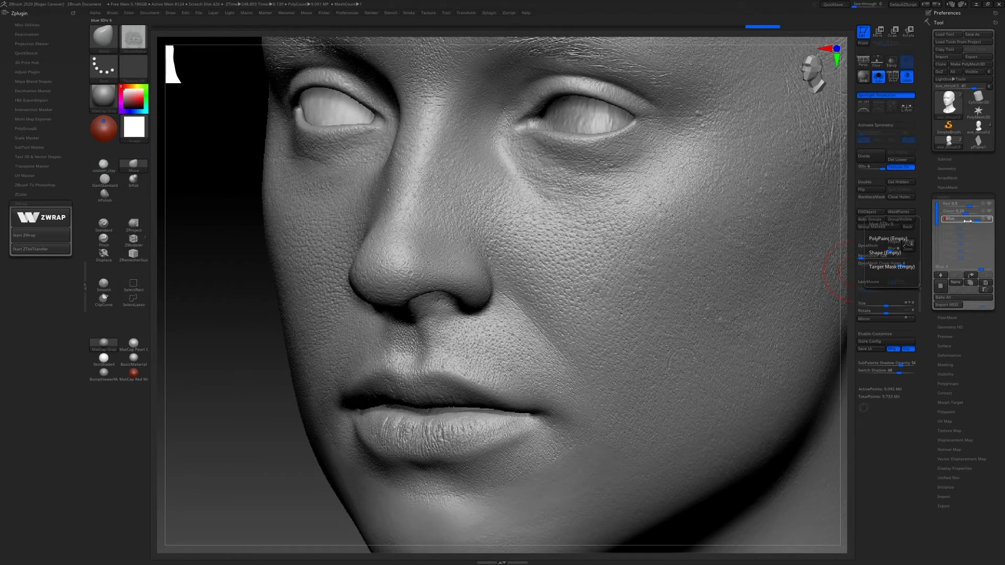
pyautogui.press('Return')
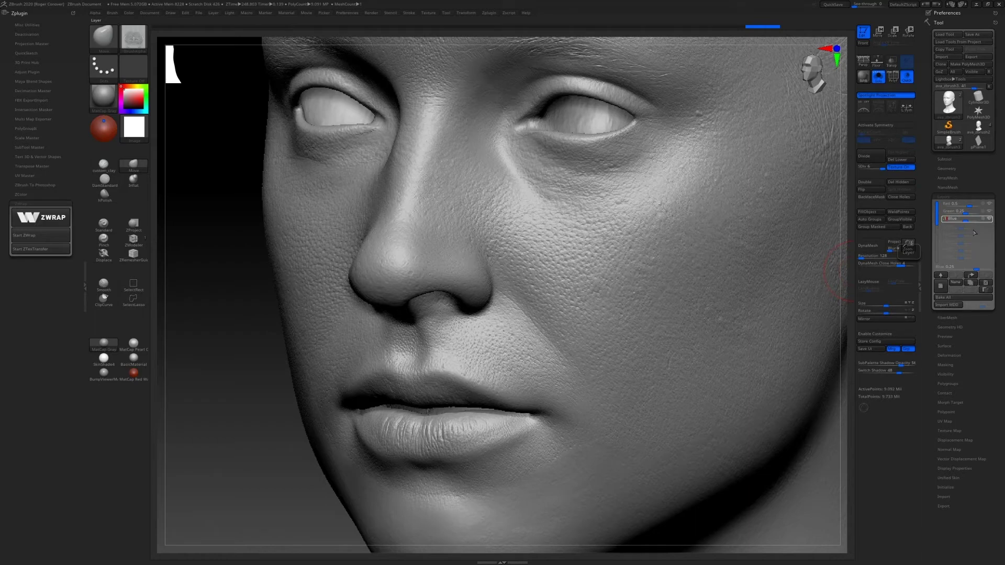
pyautogui.press('Return')
# Fine-tune the Green layer's intensity and toggle its visibility to judge its contribution to the skin detail
pyautogui.moveTo(990, 222)
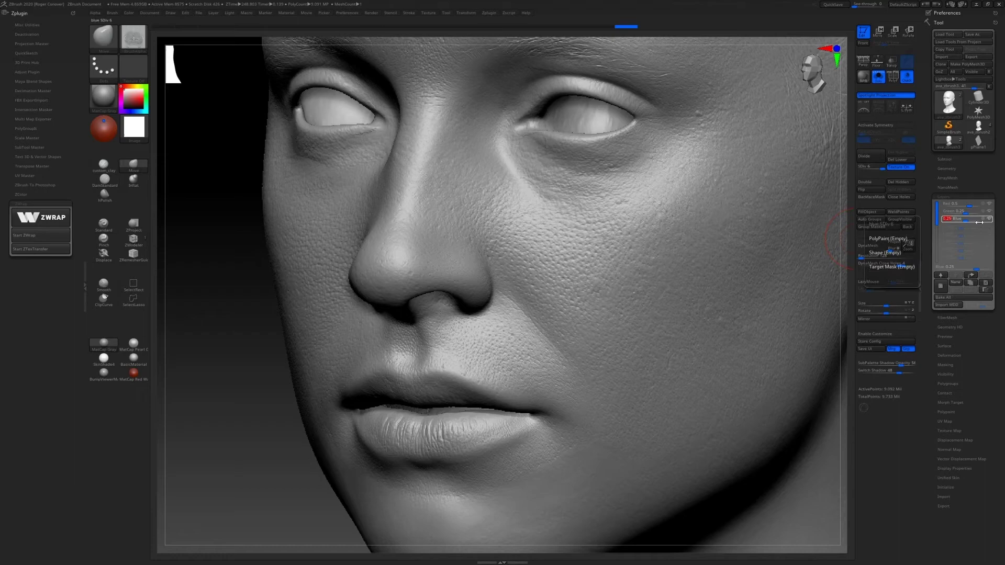
pyautogui.click(963, 212)
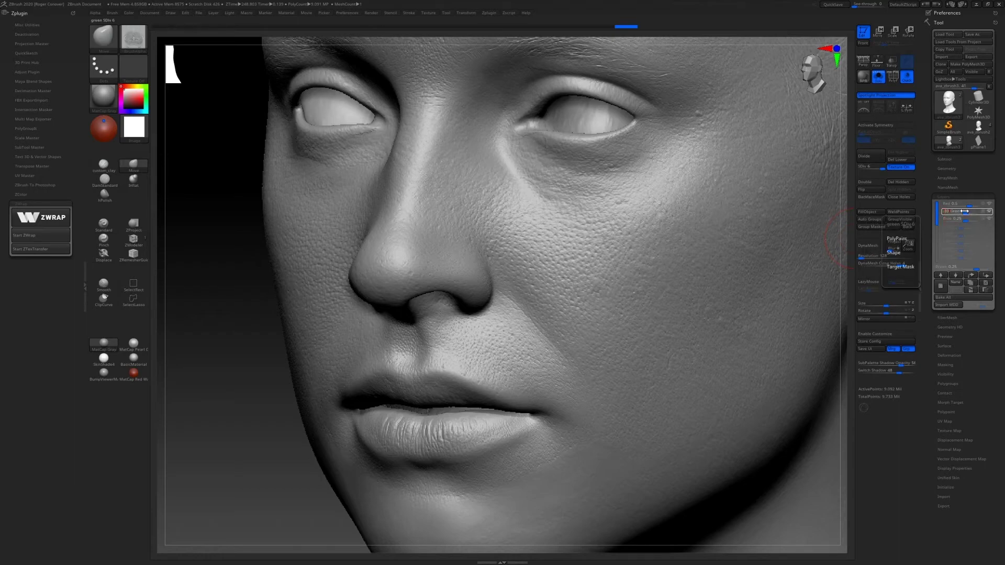
pyautogui.click(991, 221)
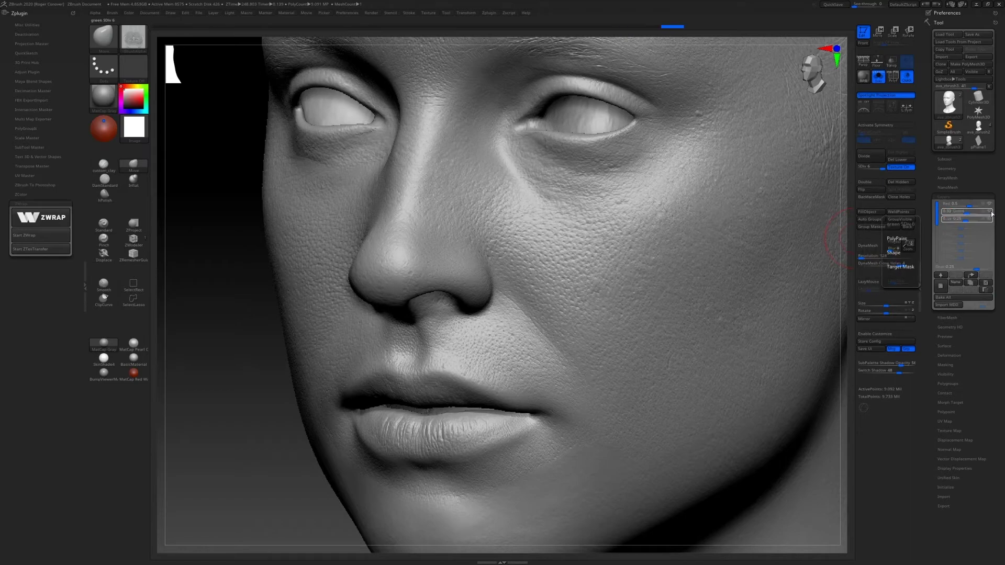
pyautogui.click(990, 212)
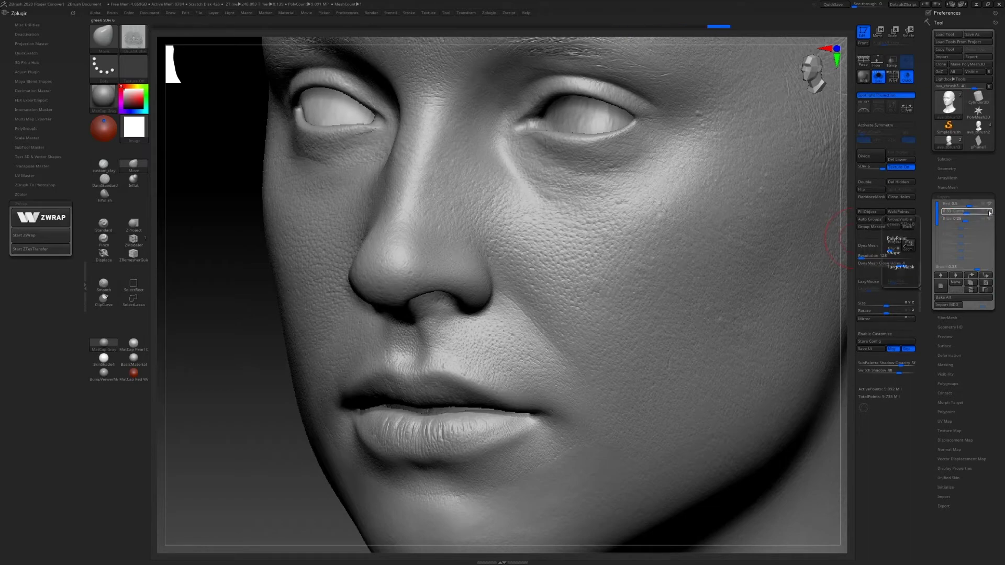
# Check the combined skin detail from both sides of the face, and bake all sculpt layers into the head mesh
pyautogui.keyDown('alt'); pyautogui.moveTo(721, 216); pyautogui.dragTo(576, 260, button='right'); pyautogui.keyUp('alt')
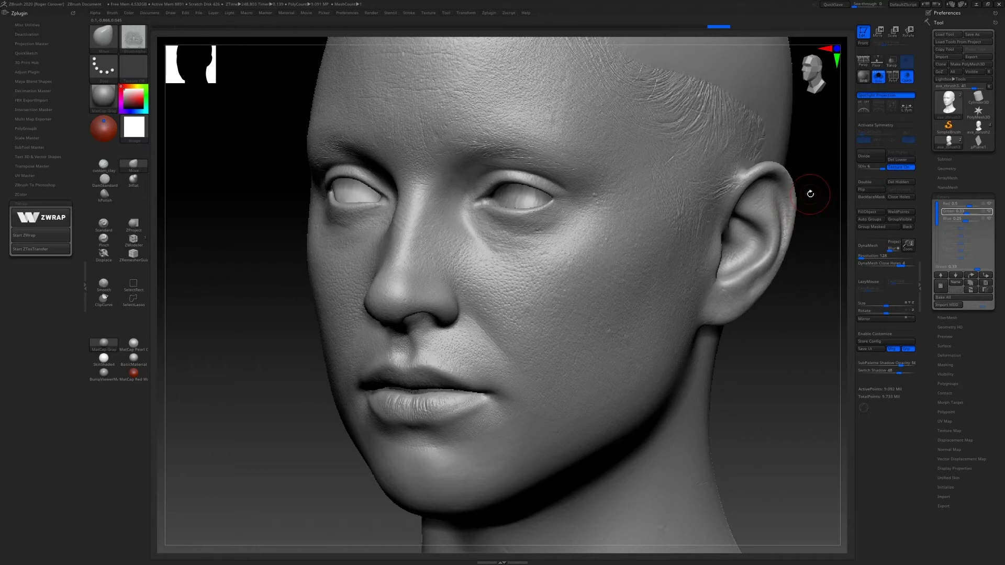
pyautogui.moveTo(794, 192); pyautogui.dragTo(674, 229)
pyautogui.keyDown('alt'); pyautogui.moveTo(674, 230); pyautogui.dragTo(806, 254, button='right'); pyautogui.keyUp('alt')
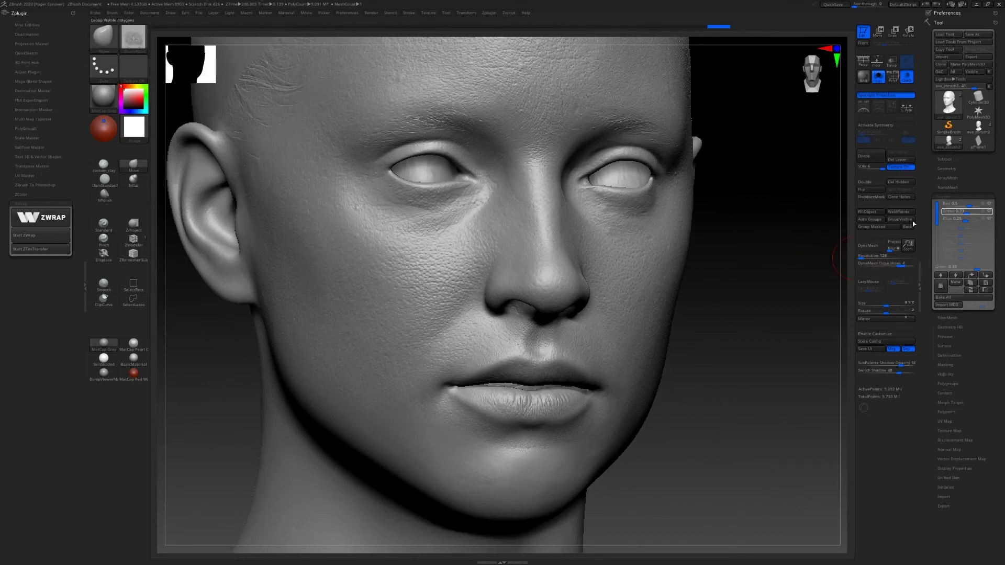
pyautogui.click(945, 299)
# Examine the projected hairline detail at the temples on both sides of the head
pyautogui.moveTo(702, 218); pyautogui.dragTo(686, 238)
pyautogui.keyDown('alt'); pyautogui.moveTo(739, 212); pyautogui.dragTo(639, 242, button='right'); pyautogui.keyUp('alt')
pyautogui.keyDown('alt'); pyautogui.moveTo(556, 220); pyautogui.dragTo(560, 239, button='right'); pyautogui.keyUp('alt')
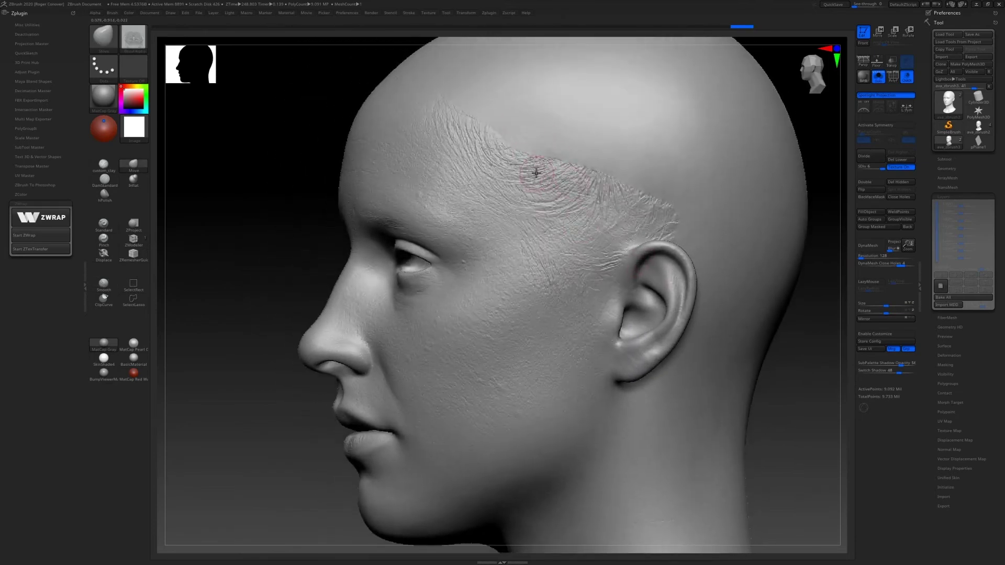
pyautogui.moveTo(536, 171); pyautogui.dragTo(479, 152, button='right')
pyautogui.keyDown('alt'); pyautogui.moveTo(389, 163); pyautogui.dragTo(536, 157, button='right'); pyautogui.keyUp('alt')
pyautogui.moveTo(366, 175); pyautogui.dragTo(441, 180, button='right')
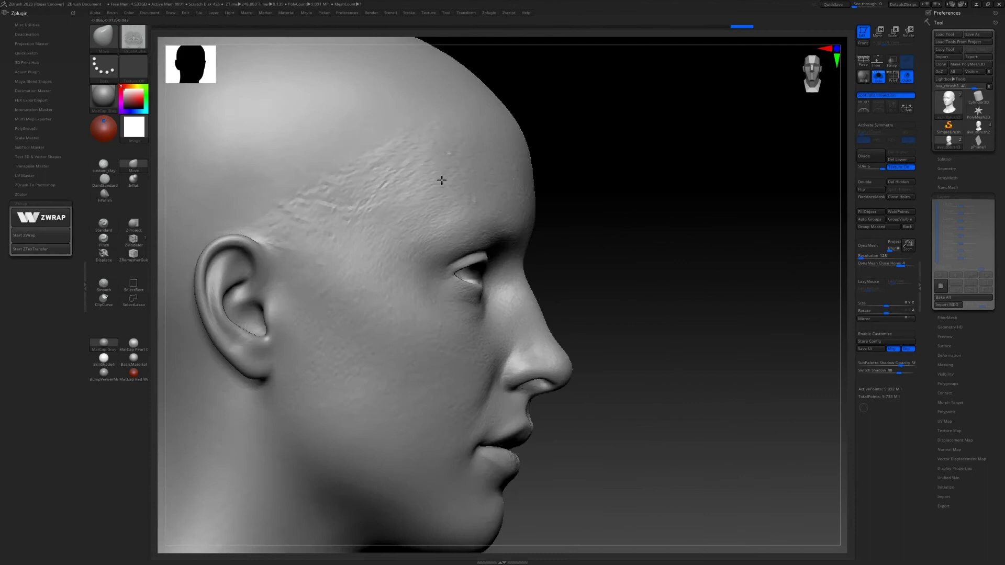
pyautogui.keyDown('alt'); pyautogui.moveTo(308, 218); pyautogui.dragTo(348, 225, button='right'); pyautogui.keyUp('alt')
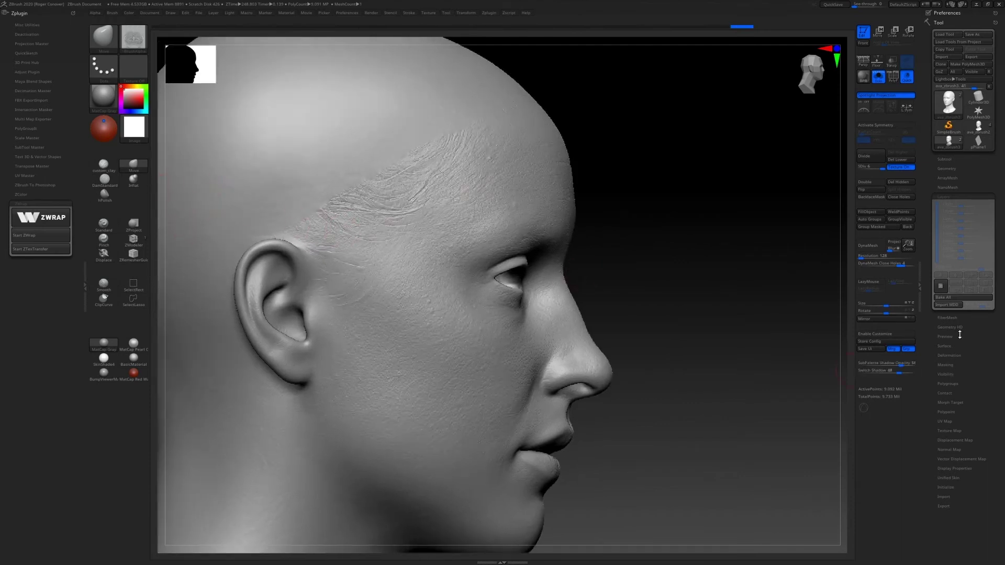
# With the Morph brush, restore the original surface over the hair detail above the head's right temple
pyautogui.click(958, 401)
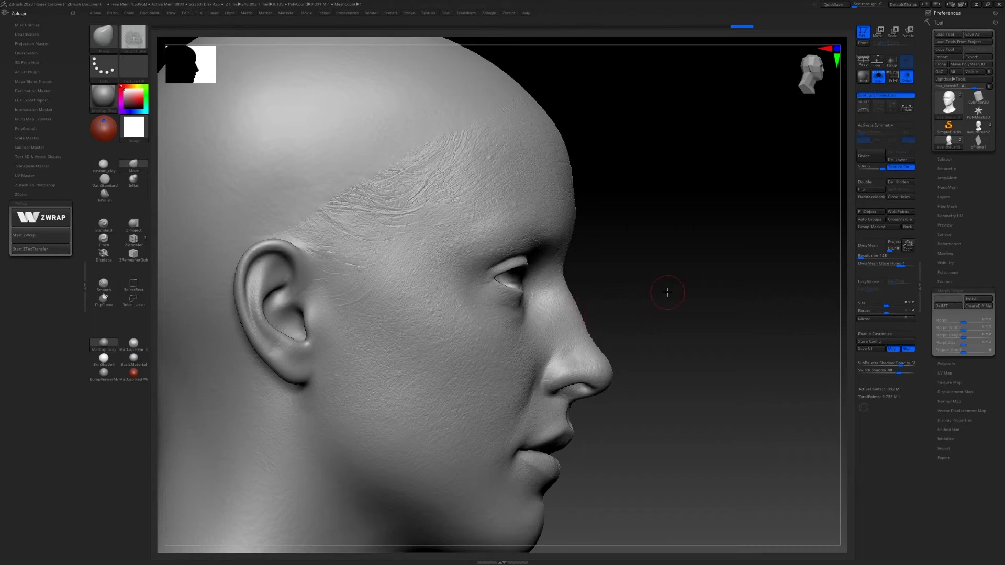
pyautogui.press('b')
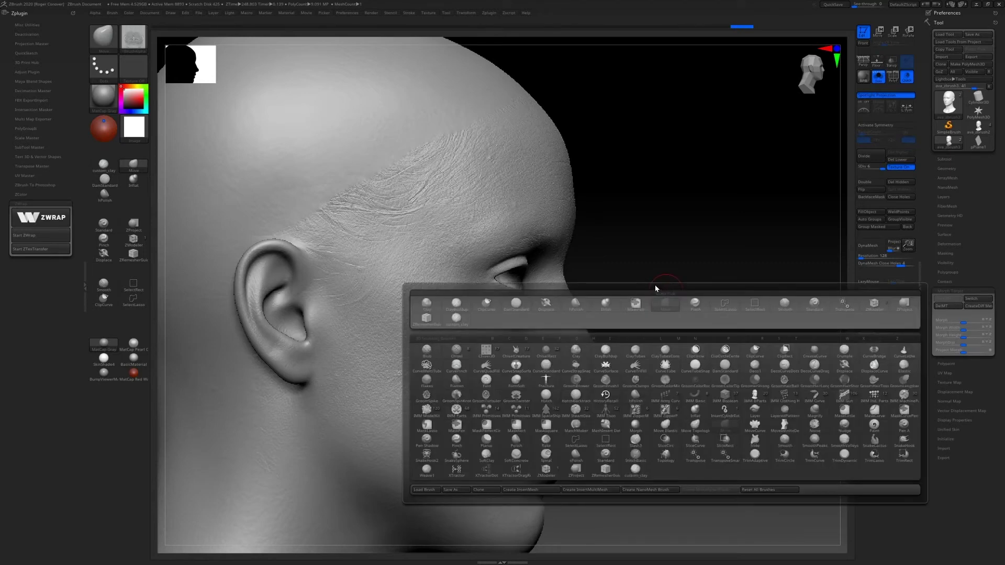
pyautogui.press('m')
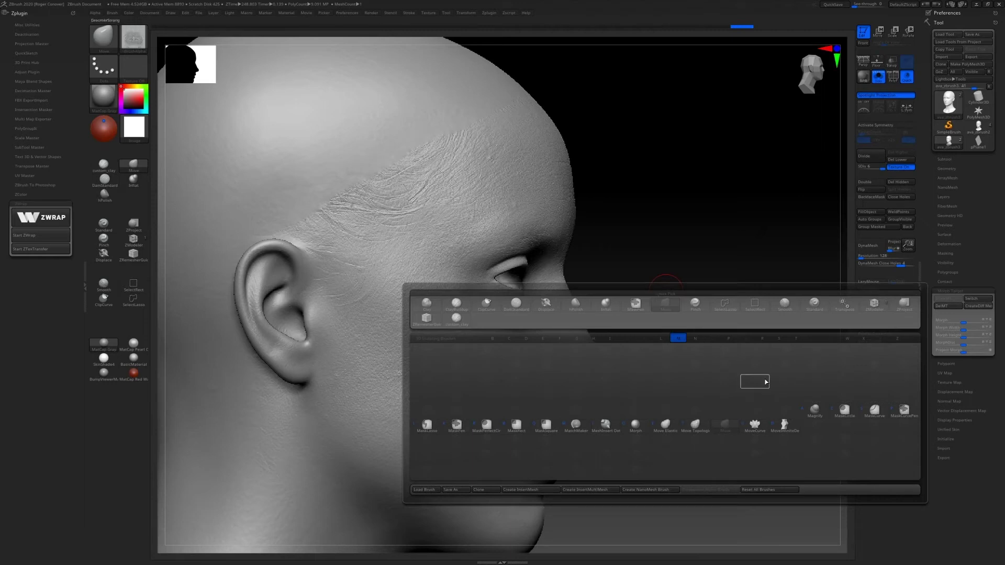
pyautogui.click(636, 424)
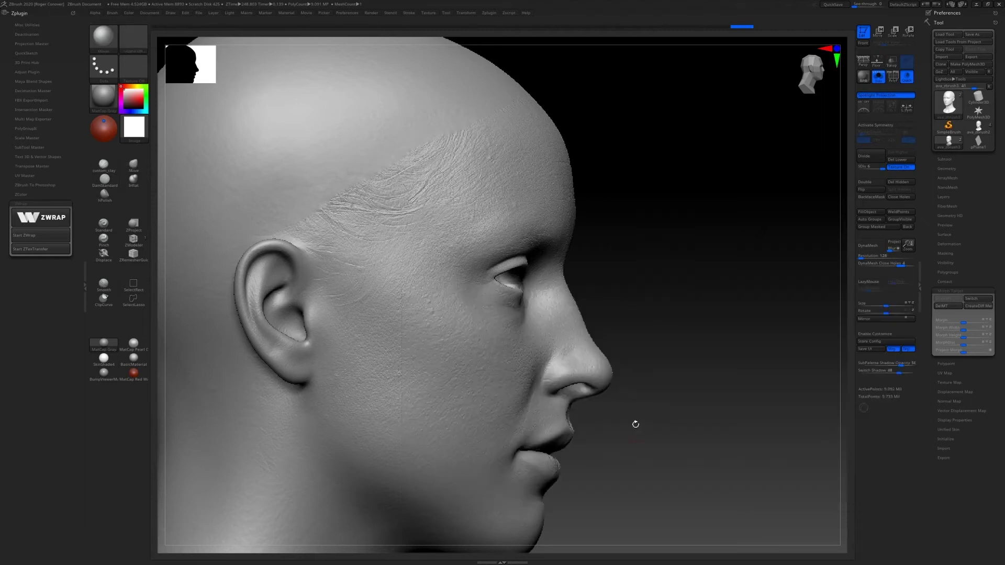
pyautogui.press('s')
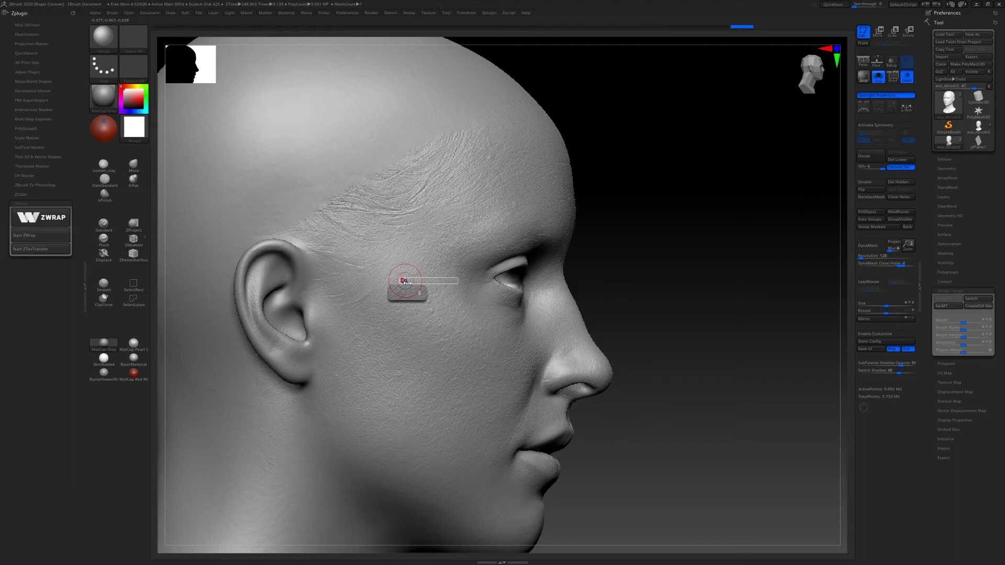
pyautogui.moveTo(404, 281); pyautogui.dragTo(409, 281)
pyautogui.moveTo(379, 232)
pyautogui.mouseDown(button='right')
pyautogui.moveTo(426, 272)
pyautogui.moveTo(416, 285)
pyautogui.mouseUp(button='right')
pyautogui.moveTo(387, 216); pyautogui.dragTo(409, 215)
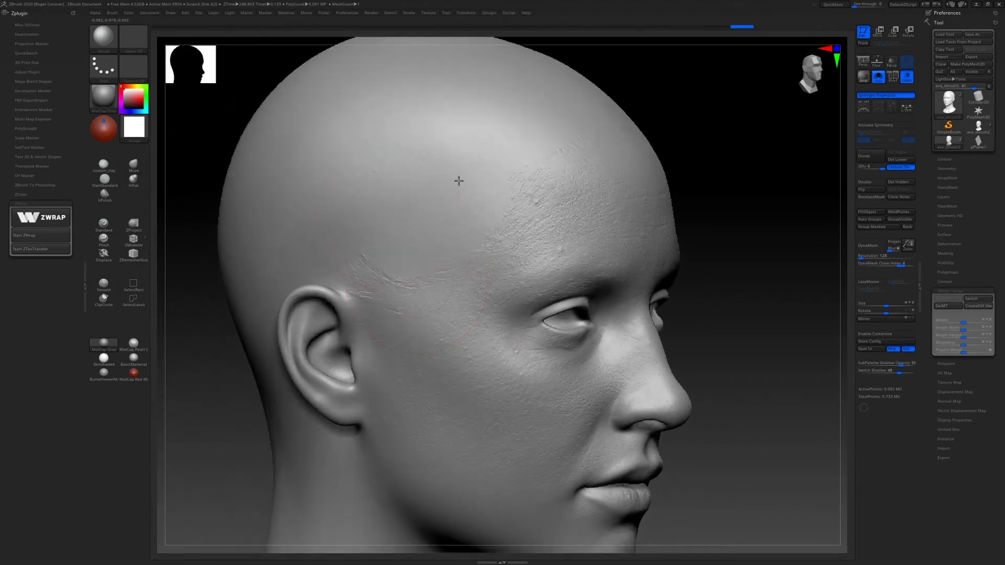
pyautogui.moveTo(459, 181)
pyautogui.mouseDown()
pyautogui.moveTo(505, 186)
pyautogui.moveTo(460, 191)
pyautogui.mouseUp()
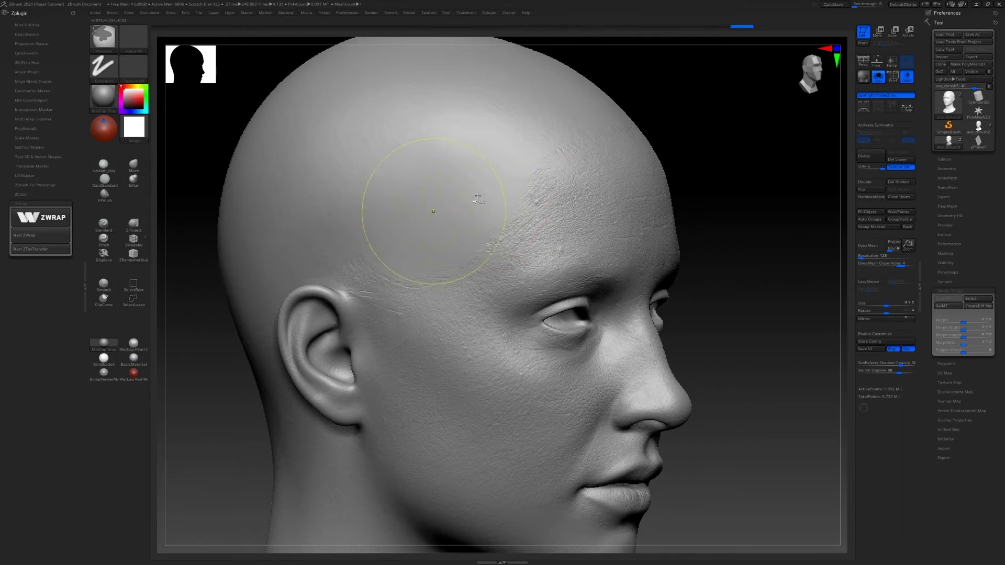
# Brush away the projected hair detail along the hairline on the head's left side with the Morph brush
pyautogui.moveTo(509, 209); pyautogui.dragTo(392, 190, button='right')
pyautogui.moveTo(547, 196)
pyautogui.keyDown('alt'); pyautogui.mouseDown(button='right')
pyautogui.moveTo(511, 209)
pyautogui.moveTo(482, 179)
pyautogui.mouseUp(button='right'); pyautogui.keyUp('alt')
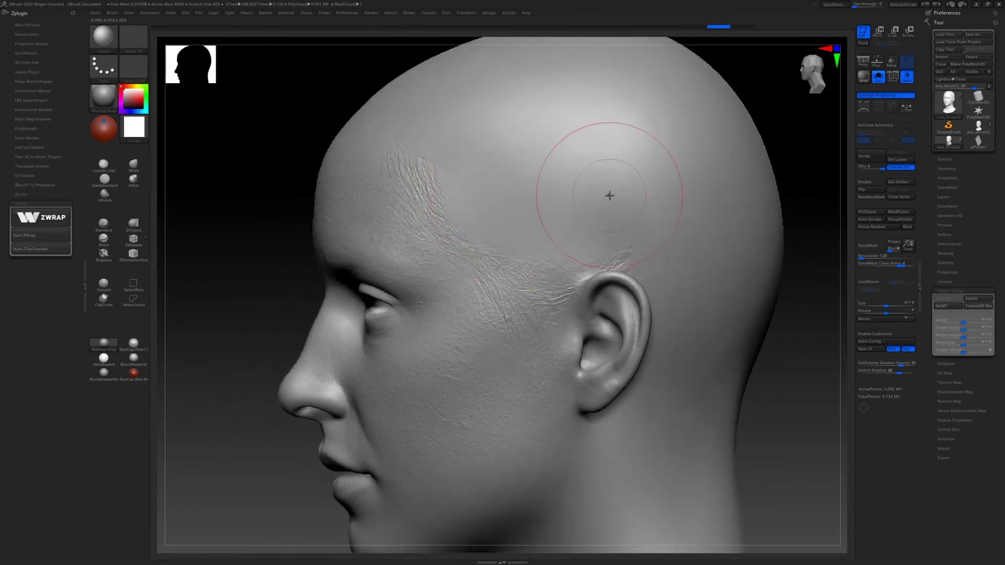
pyautogui.keyDown('alt'); pyautogui.moveTo(610, 196); pyautogui.dragTo(585, 185, button='right'); pyautogui.keyUp('alt')
pyautogui.moveTo(439, 222); pyautogui.dragTo(597, 113, button='right')
pyautogui.moveTo(581, 225); pyautogui.dragTo(498, 227, button='right')
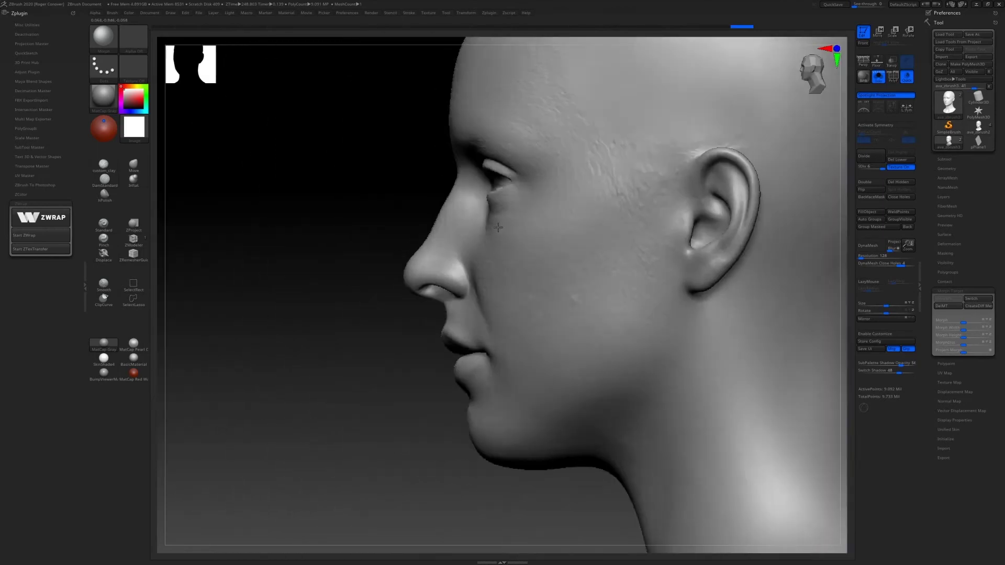
# Examine the skin detail around the lips, chin, cheek and jaw for areas that lack pores
pyautogui.keyDown('alt'); pyautogui.moveTo(662, 220); pyautogui.dragTo(413, 211, button='right'); pyautogui.keyUp('alt')
pyautogui.keyDown('alt'); pyautogui.moveTo(479, 317); pyautogui.dragTo(472, 215, button='right'); pyautogui.keyUp('alt')
pyautogui.keyDown('alt'); pyautogui.moveTo(380, 224); pyautogui.dragTo(428, 281, button='right'); pyautogui.keyUp('alt')
pyautogui.moveTo(335, 275); pyautogui.dragTo(415, 267, button='right')
pyautogui.keyDown('alt'); pyautogui.moveTo(340, 252); pyautogui.dragTo(449, 278, button='right'); pyautogui.keyUp('alt')
pyautogui.keyDown('alt'); pyautogui.moveTo(388, 266); pyautogui.dragTo(510, 280, button='right'); pyautogui.keyUp('alt')
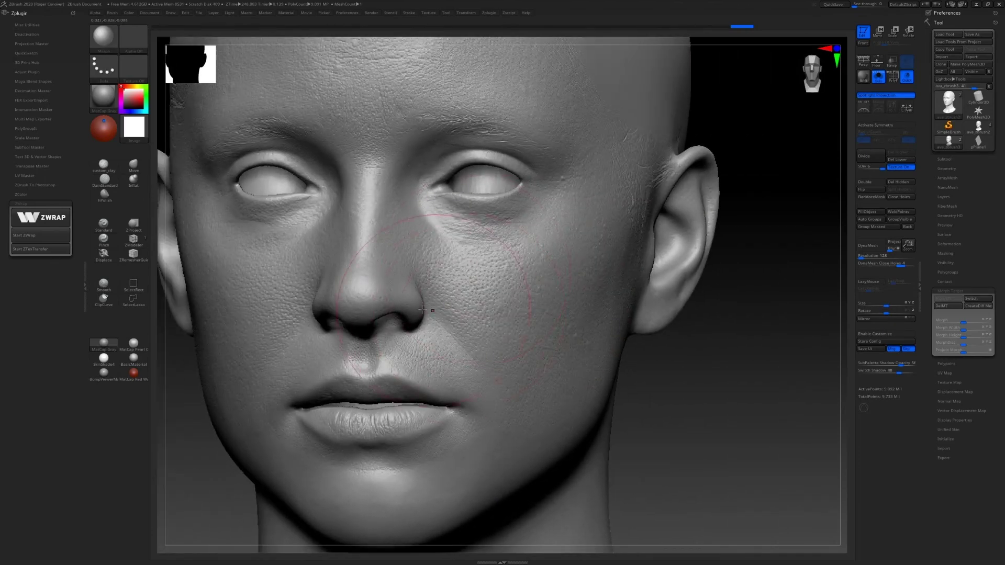
pyautogui.keyDown('alt'); pyautogui.moveTo(422, 310); pyautogui.dragTo(504, 194, button='right'); pyautogui.keyUp('alt')
pyautogui.keyDown('ctrl'); pyautogui.moveTo(464, 325); pyautogui.dragTo(489, 340, button='right'); pyautogui.keyUp('ctrl')
pyautogui.moveTo(419, 319); pyautogui.dragTo(445, 340, button='right')
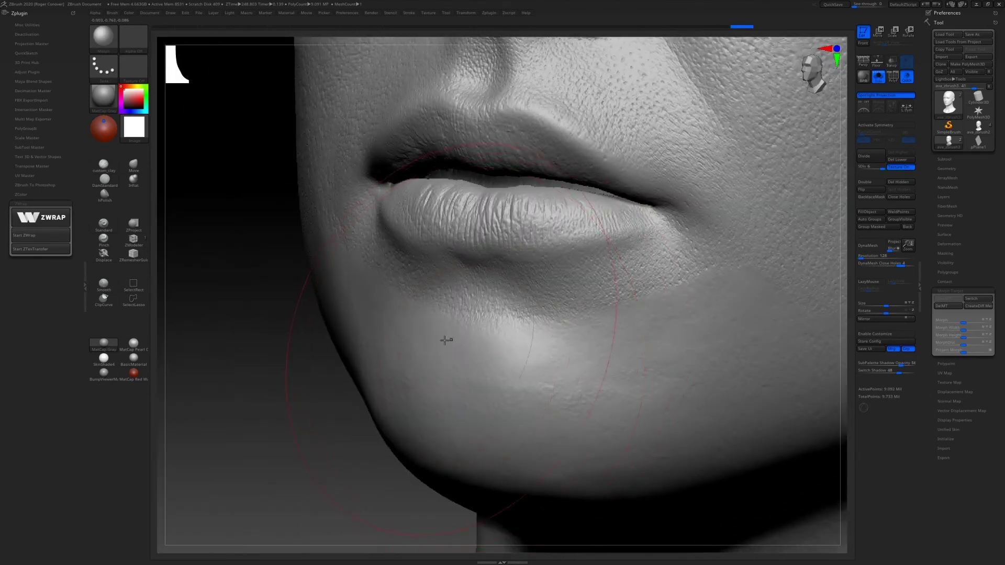
pyautogui.moveTo(593, 365); pyautogui.dragTo(509, 312, button='right')
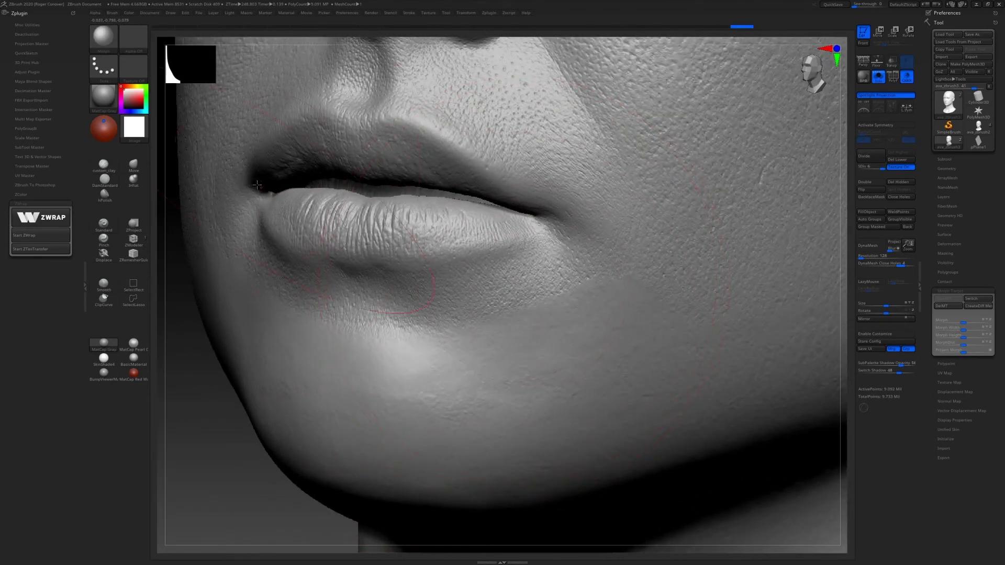
pyautogui.moveTo(537, 273)
pyautogui.mouseDown(button='right')
pyautogui.moveTo(493, 236)
pyautogui.moveTo(461, 244)
pyautogui.moveTo(489, 231)
pyautogui.moveTo(485, 261)
pyautogui.moveTo(456, 262)
pyautogui.moveTo(496, 215)
pyautogui.mouseUp(button='right')
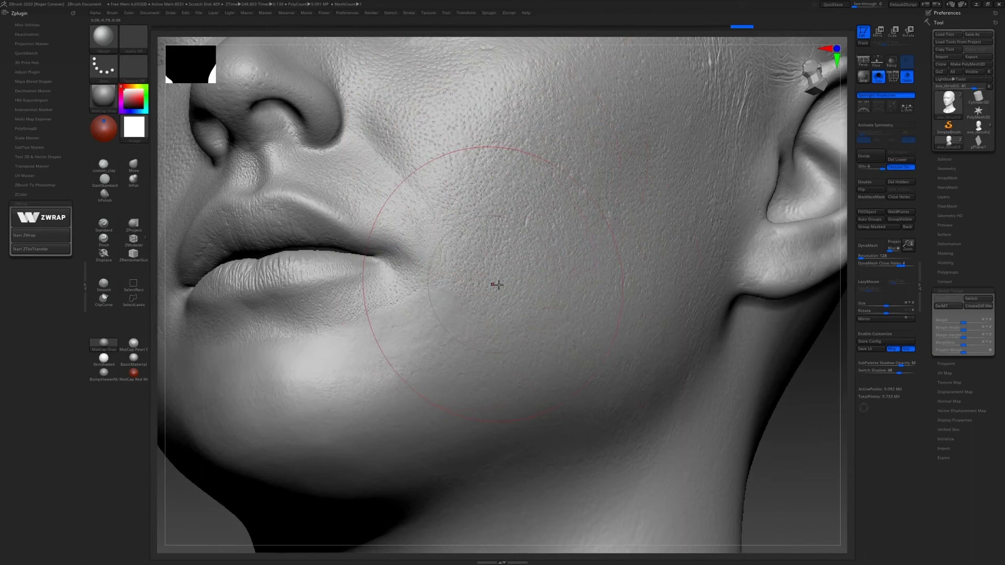
pyautogui.moveTo(516, 205); pyautogui.dragTo(523, 218, button='right')
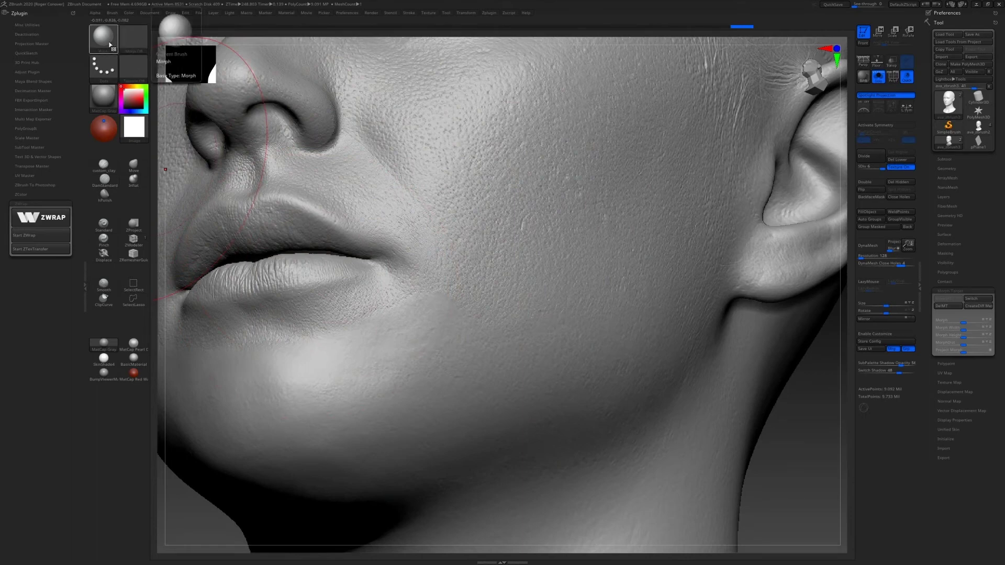
pyautogui.moveTo(262, 164)
pyautogui.keyDown('ctrl'); pyautogui.mouseDown(button='right')
pyautogui.moveTo(366, 182)
pyautogui.moveTo(332, 159)
pyautogui.moveTo(327, 173)
pyautogui.mouseUp(button='right'); pyautogui.keyUp('ctrl')
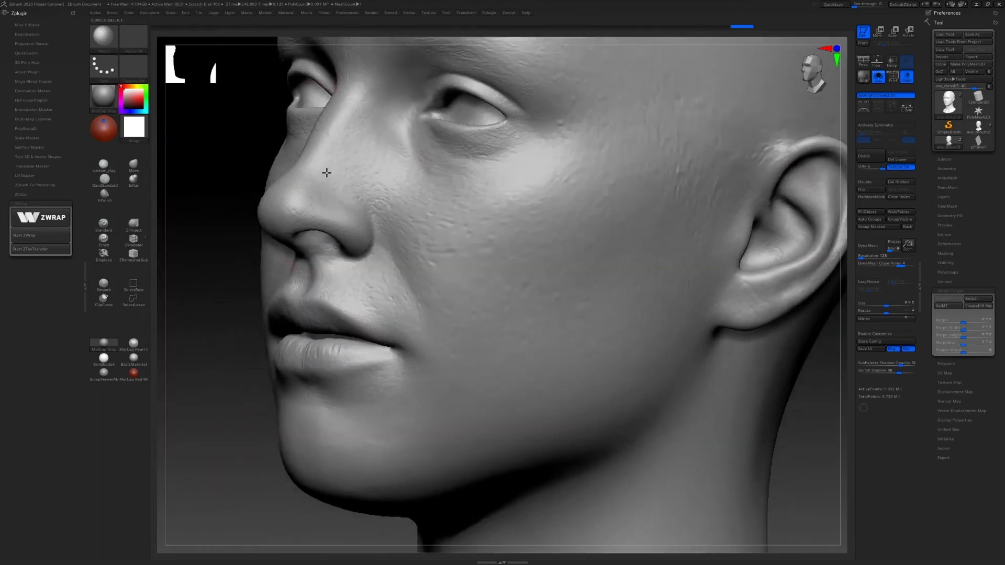
# Choose the XTractor brush for sampling the cheek's skin texture, and review the brush and alpha settings
pyautogui.click(102, 40)
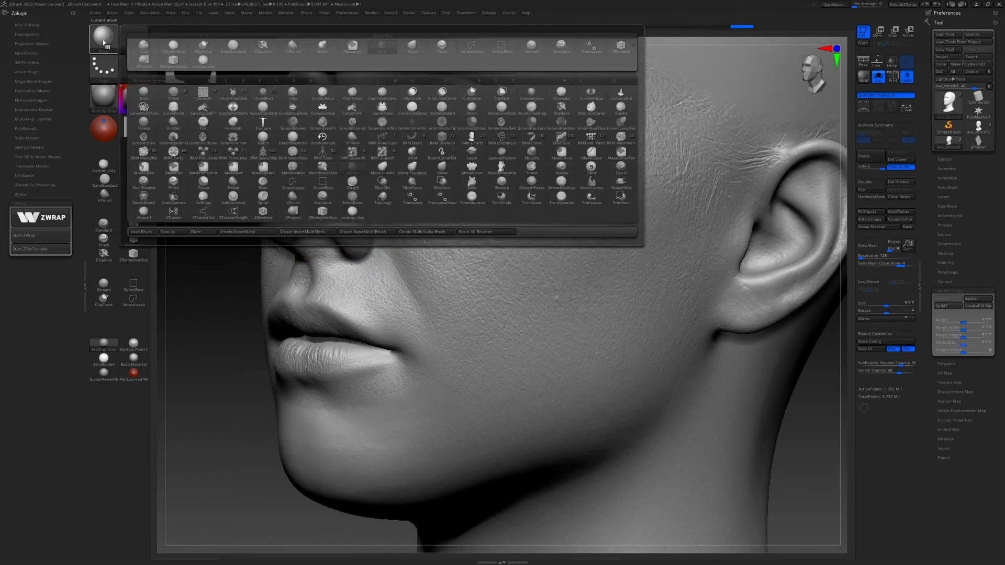
pyautogui.click(463, 173)
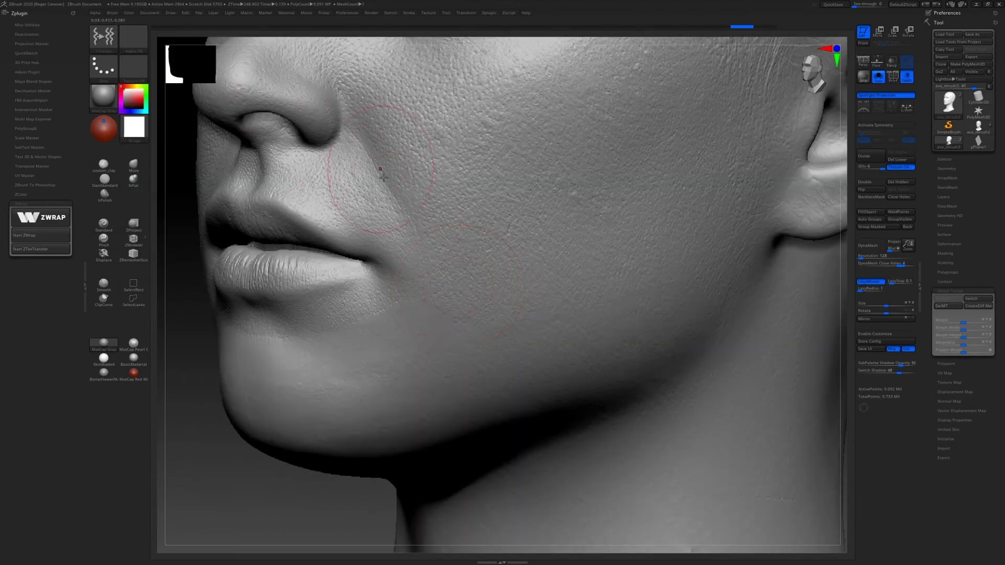
pyautogui.moveTo(433, 213); pyautogui.dragTo(431, 199, button='right')
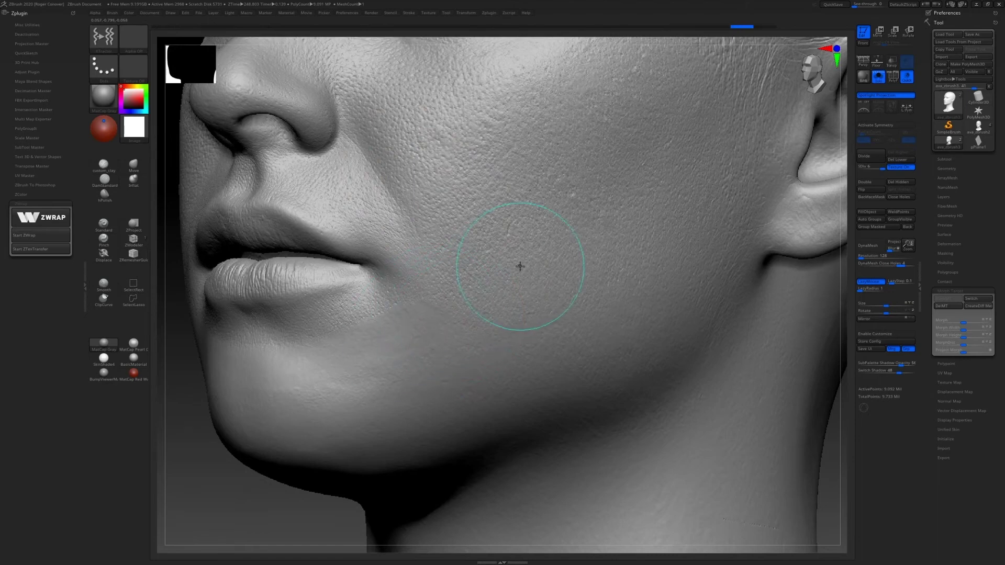
pyautogui.click(112, 13)
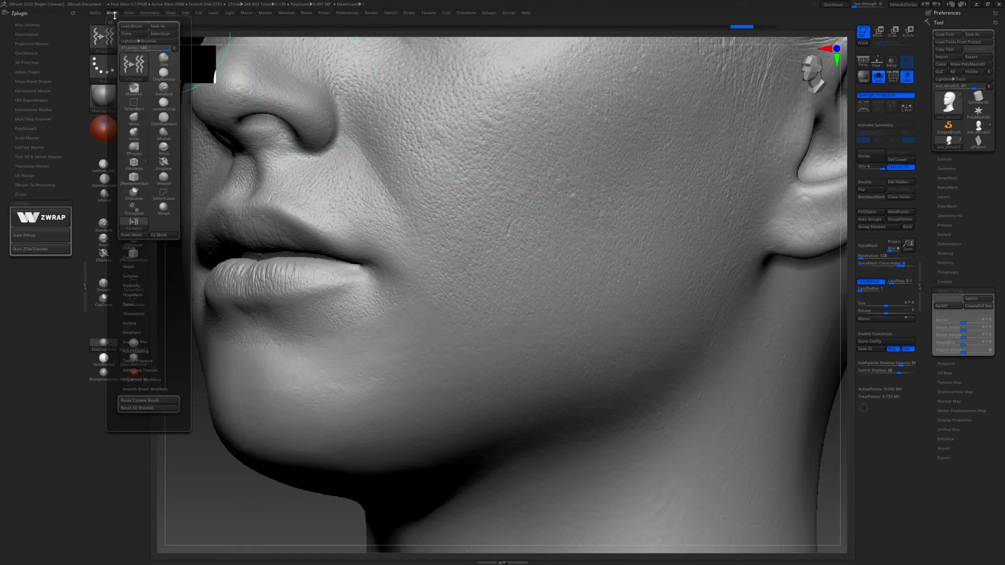
pyautogui.click(95, 13)
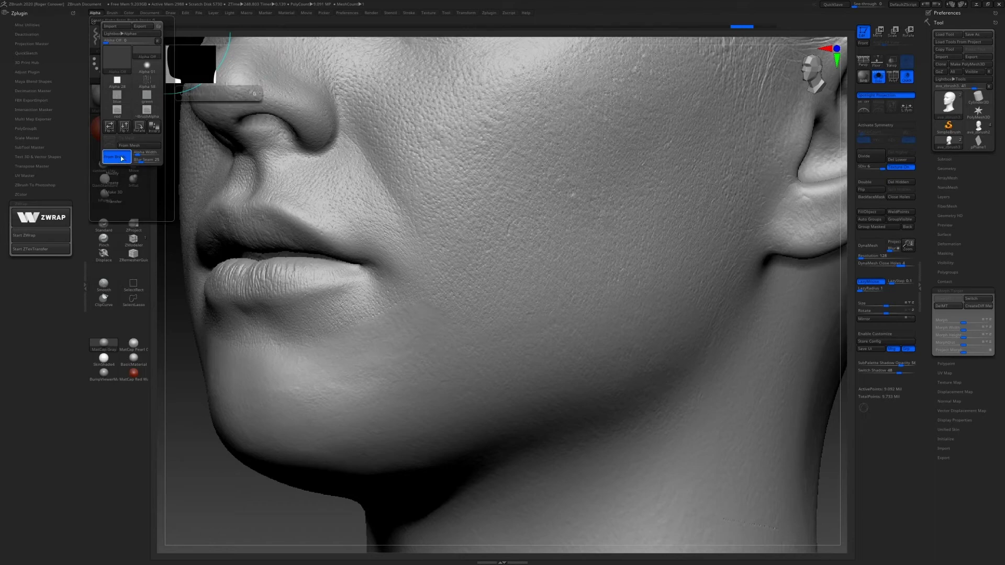
# Try a stroke on the smooth patch below the mouth corner, and undo it
pyautogui.keyDown('alt'); pyautogui.moveTo(498, 259); pyautogui.dragTo(503, 231, button='right'); pyautogui.keyUp('alt')
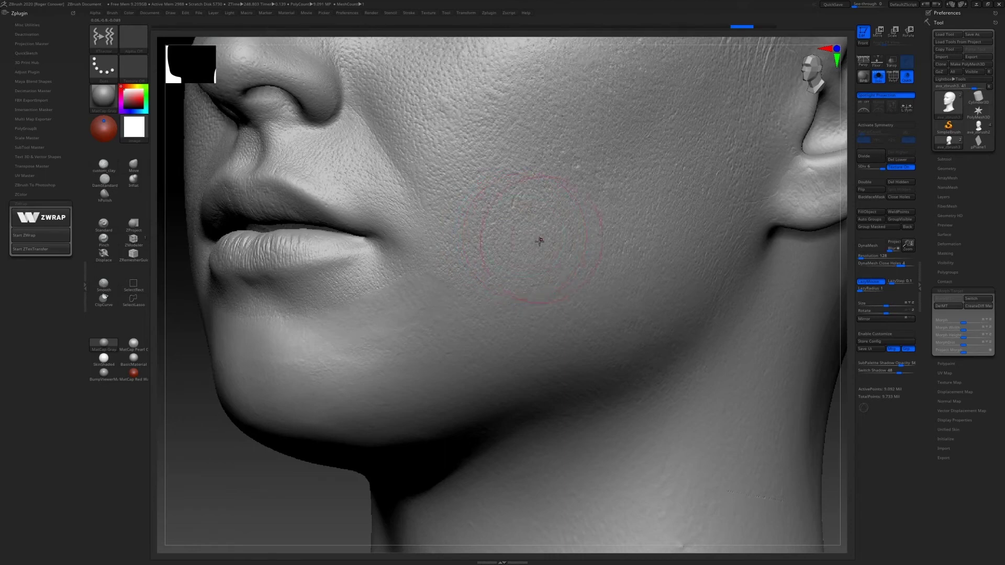
pyautogui.moveTo(445, 295); pyautogui.dragTo(428, 303)
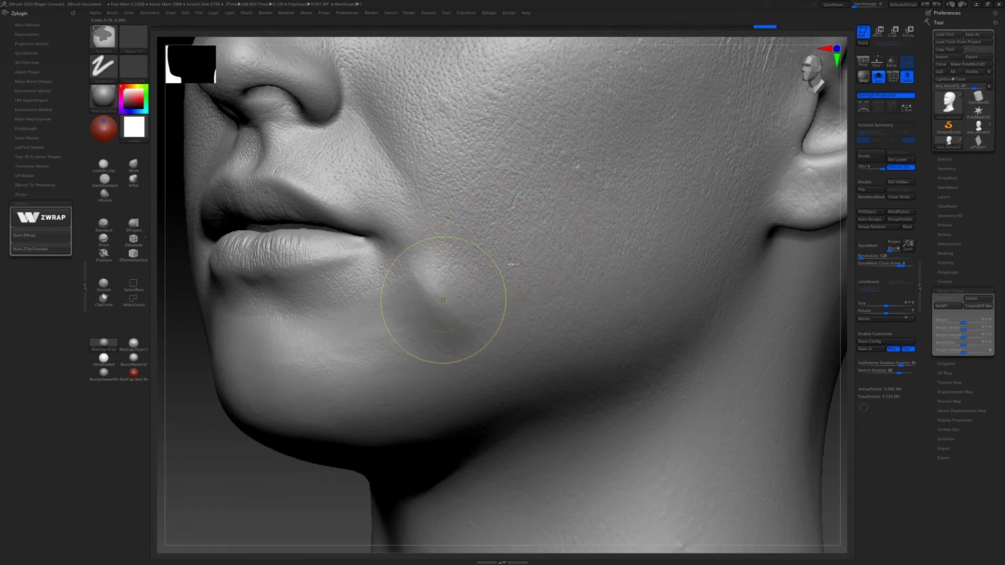
pyautogui.hotkey('ctrl', 'z')
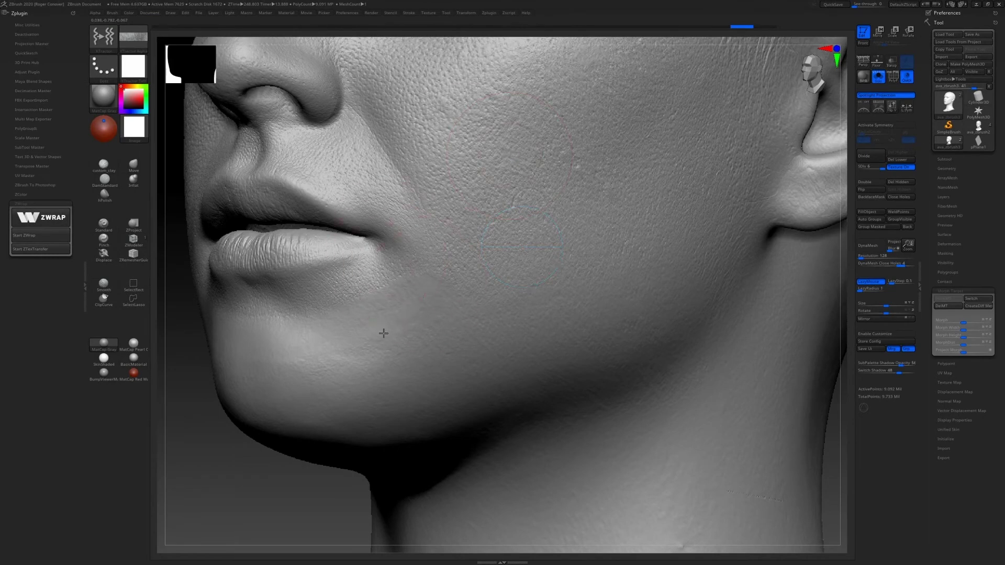
# Change the XTractor brush's stroke type to DragRect for filling the smooth patch beside the mouth corner
pyautogui.keyDown('alt'); pyautogui.moveTo(430, 294); pyautogui.dragTo(502, 288, button='right'); pyautogui.keyUp('alt')
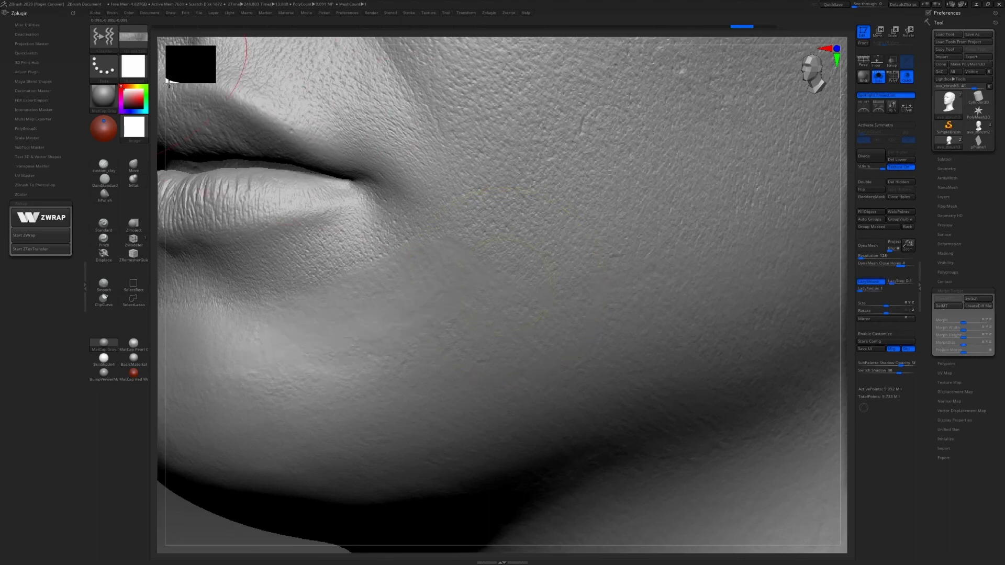
pyautogui.click(107, 73)
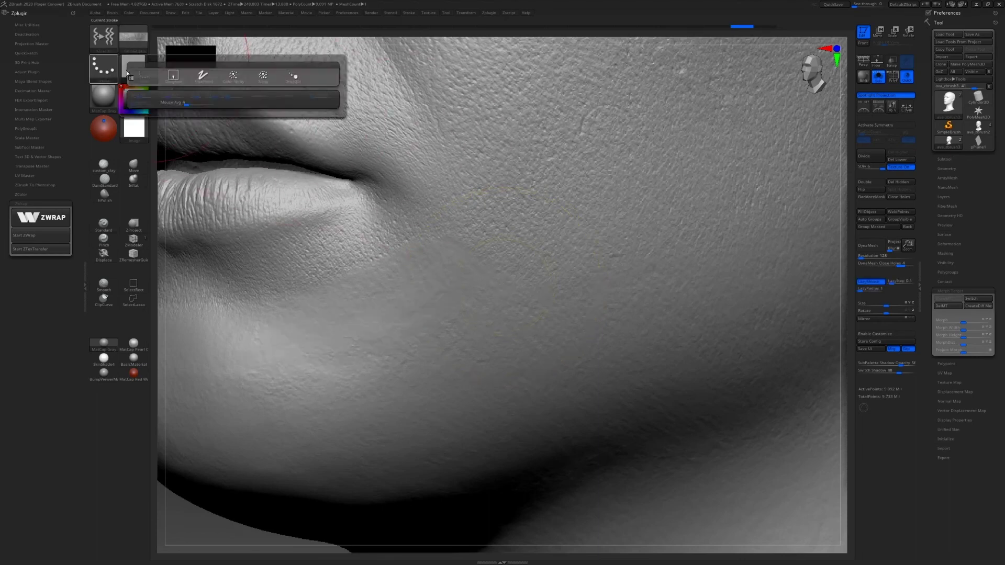
pyautogui.click(174, 76)
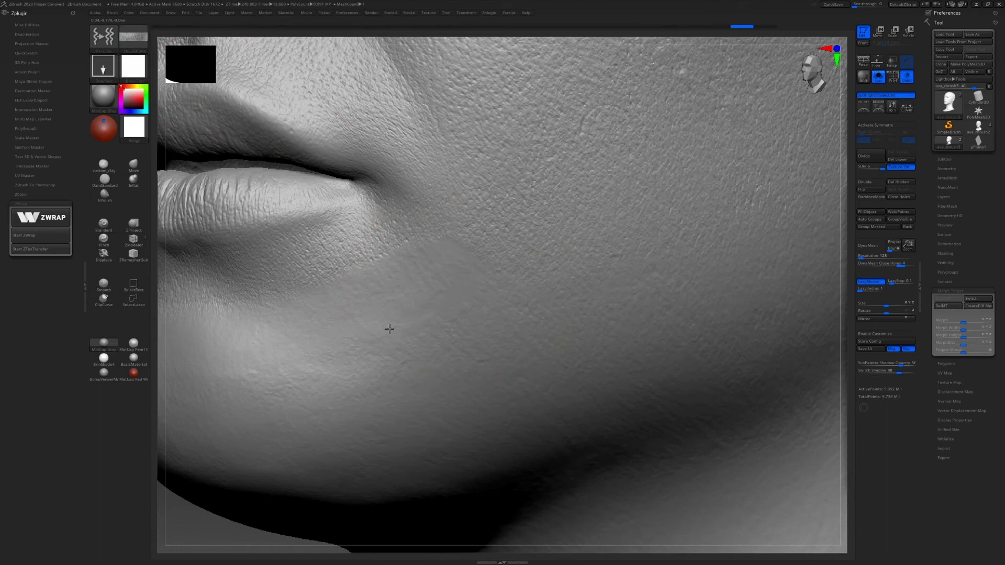
# Try stamping the sampled cheek texture over the smooth patch beside the mouth corner, and undo it
pyautogui.moveTo(487, 277)
pyautogui.mouseDown(button='right')
pyautogui.moveTo(495, 272)
pyautogui.moveTo(488, 266)
pyautogui.mouseUp(button='right')
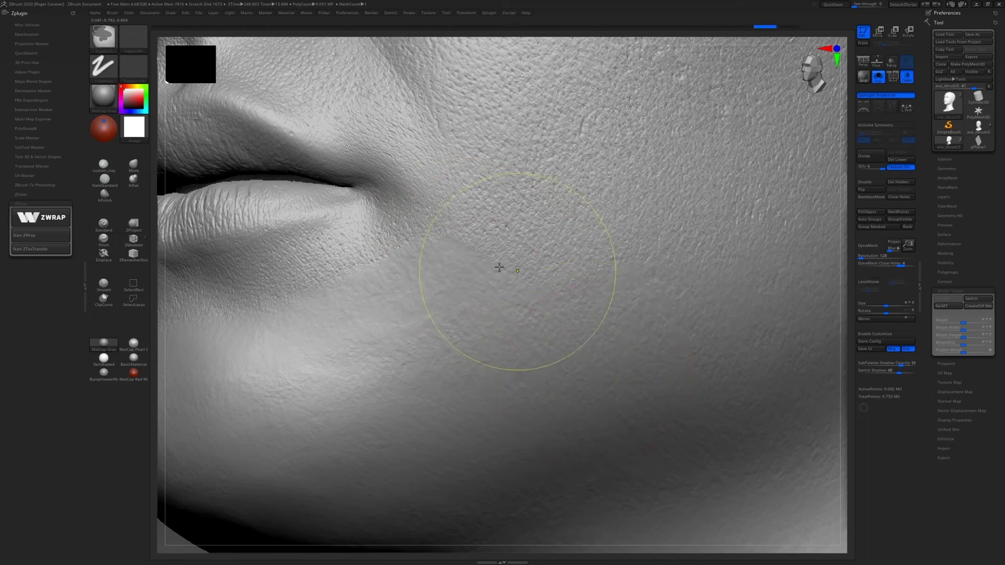
pyautogui.press('space')
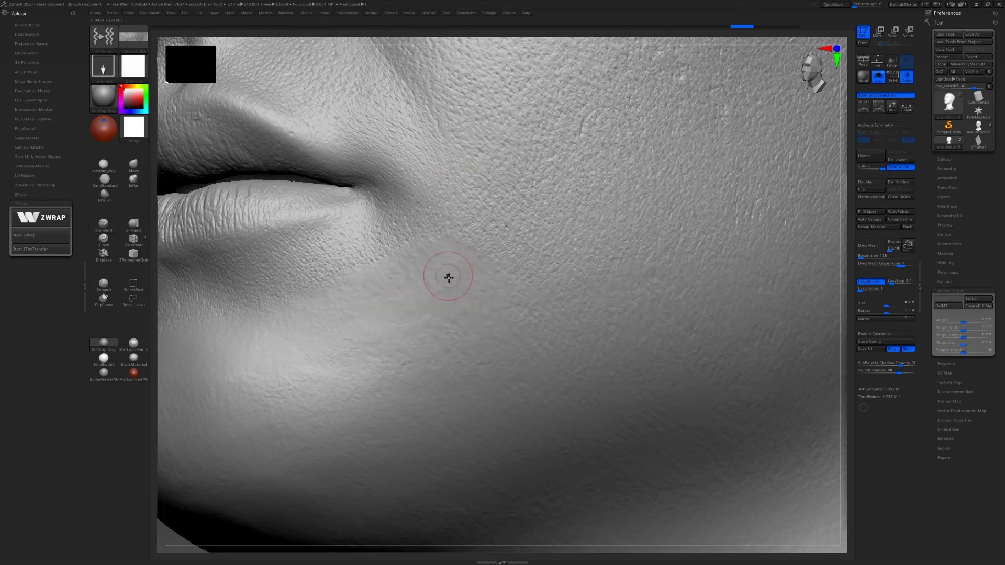
pyautogui.moveTo(449, 273)
pyautogui.mouseDown()
pyautogui.moveTo(508, 341)
pyautogui.moveTo(539, 359)
pyautogui.mouseUp()
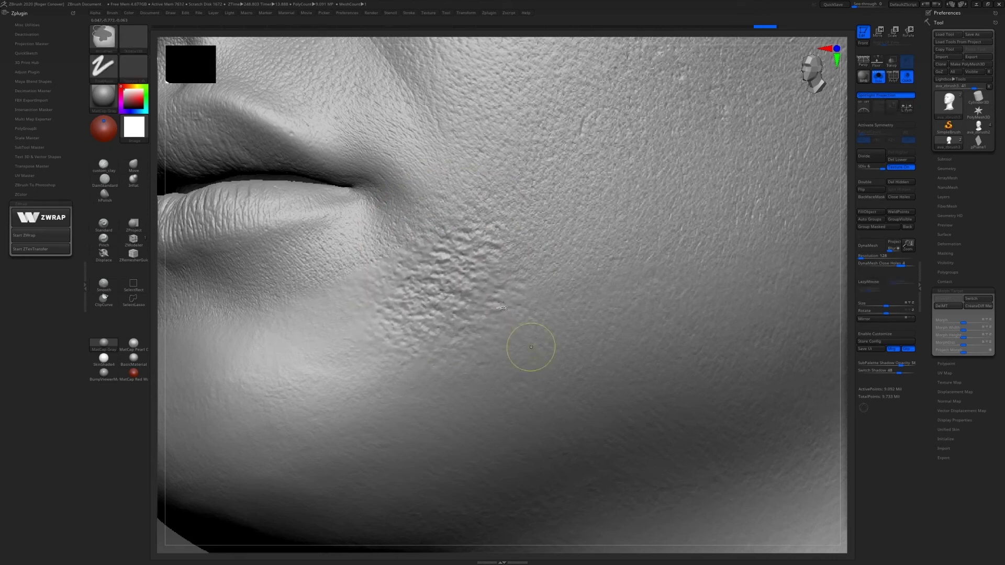
pyautogui.hotkey('ctrl', 'z')
# Lower the XTractor brush's Z Intensity, try a softer texture stamp on the patch beside the mouth corner, and undo it
pyautogui.press('space')
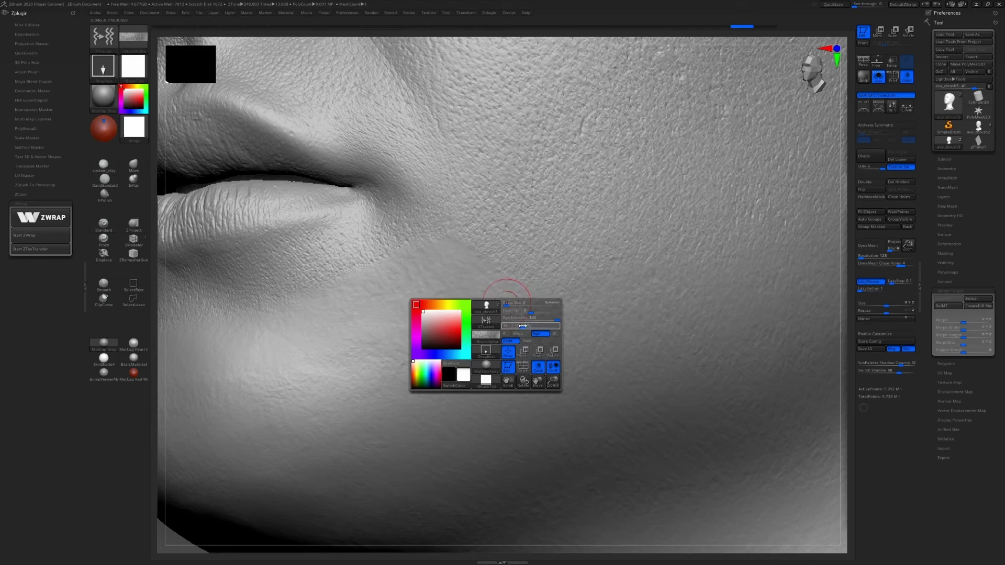
pyautogui.moveTo(458, 292)
pyautogui.mouseDown()
pyautogui.moveTo(520, 372)
pyautogui.moveTo(507, 359)
pyautogui.mouseUp()
pyautogui.hotkey('ctrl', 'z')
pyautogui.press('space')
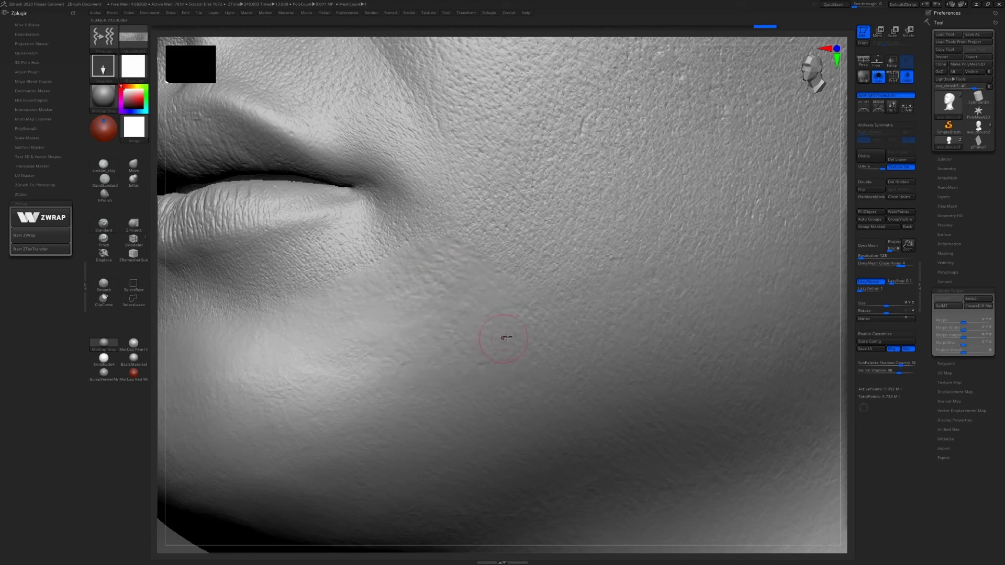
# Try the Spray stroke type for the XTractor brush on the smooth patch beside the mouth corner, and undo it
pyautogui.click(103, 67)
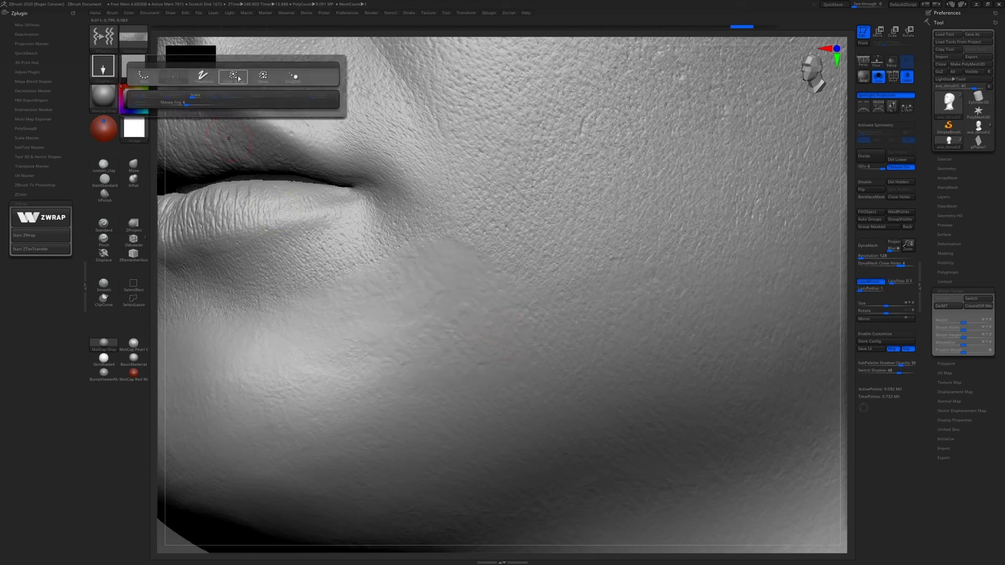
pyautogui.click(264, 77)
pyautogui.press('s')
pyautogui.moveTo(434, 275)
pyautogui.mouseDown()
pyautogui.moveTo(477, 276)
pyautogui.moveTo(426, 301)
pyautogui.mouseUp()
pyautogui.hotkey('ctrl', 'a')
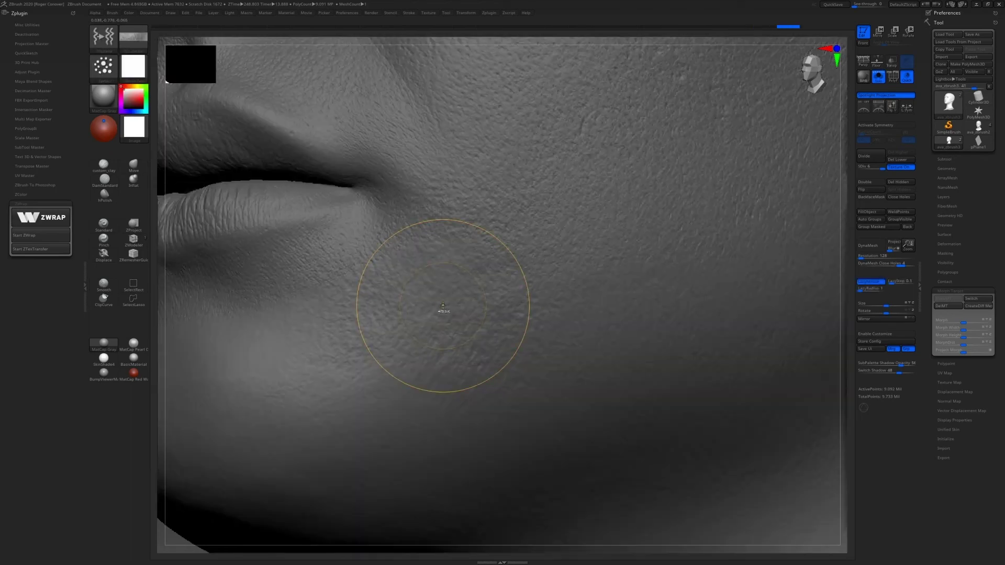
pyautogui.hotkey('ctrl', 'i')
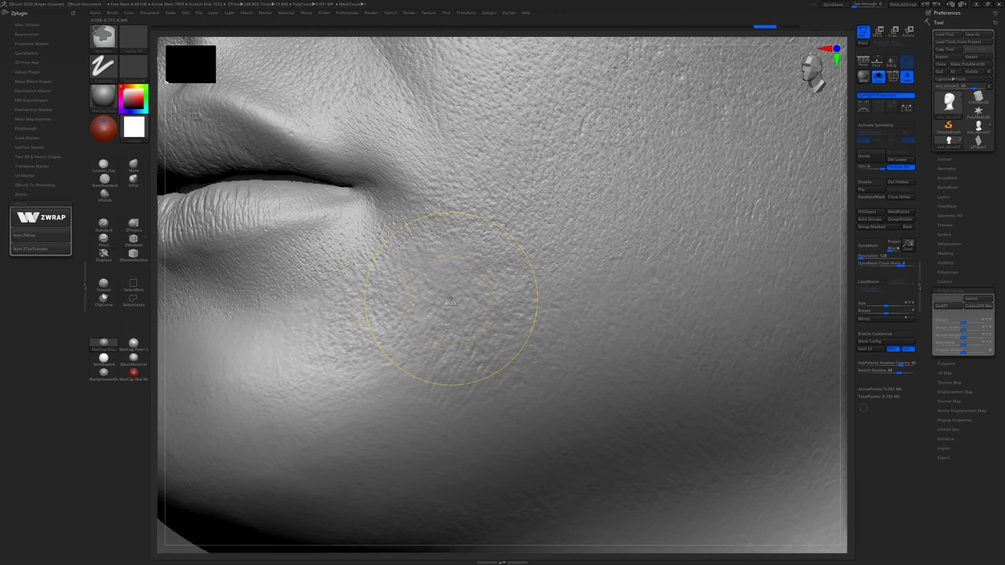
# Return the XTractor brush to the DragRect stroke and fill the smooth patch beside the mouth corner with the sampled skin texture
pyautogui.click(104, 66)
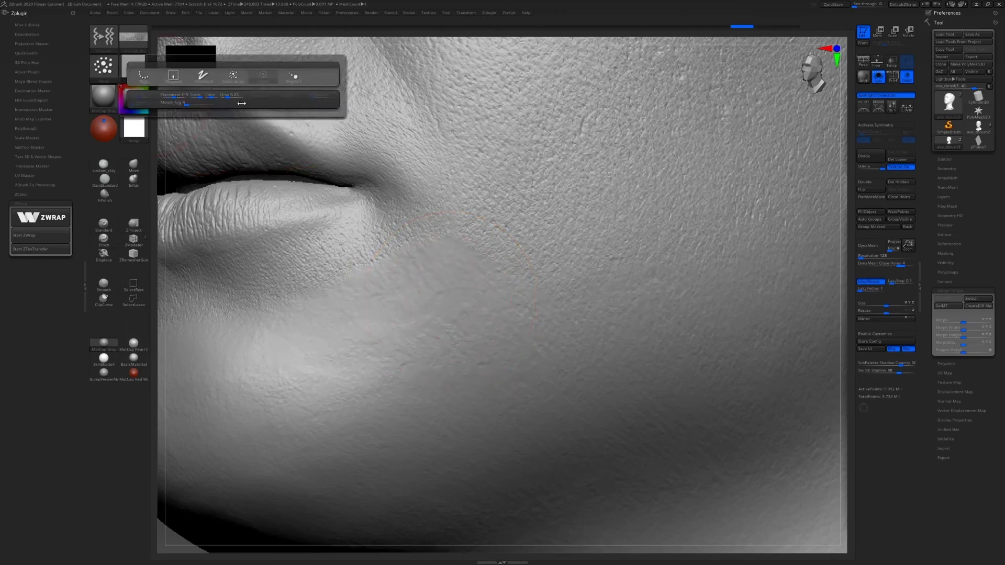
pyautogui.click(173, 76)
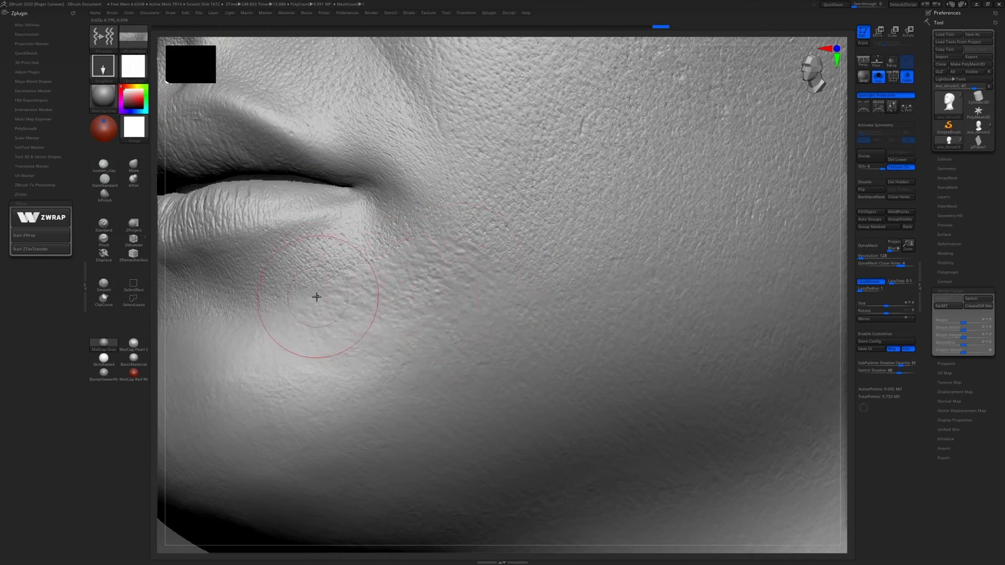
# Examine the skin detail across the whole face from the front and in three-quarter view
pyautogui.moveTo(373, 309); pyautogui.dragTo(434, 283, button='right')
pyautogui.moveTo(509, 238); pyautogui.dragTo(449, 287, button='right')
pyautogui.keyDown('alt'); pyautogui.moveTo(511, 225); pyautogui.dragTo(460, 317, button='right'); pyautogui.keyUp('alt')
pyautogui.moveTo(433, 261)
pyautogui.keyDown('alt'); pyautogui.mouseDown(button='right')
pyautogui.moveTo(442, 323)
pyautogui.moveTo(507, 224)
pyautogui.moveTo(543, 215)
pyautogui.moveTo(526, 265)
pyautogui.moveTo(467, 304)
pyautogui.moveTo(489, 278)
pyautogui.moveTo(483, 293)
pyautogui.mouseUp(button='right'); pyautogui.keyUp('alt')
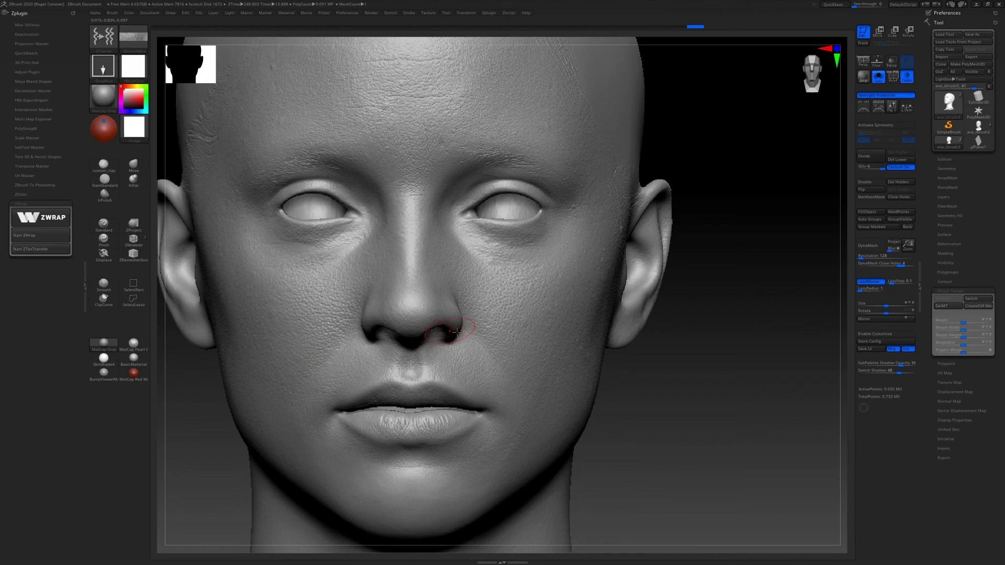
pyautogui.keyDown('alt'); pyautogui.moveTo(457, 332); pyautogui.dragTo(479, 333, button='right'); pyautogui.keyUp('alt')
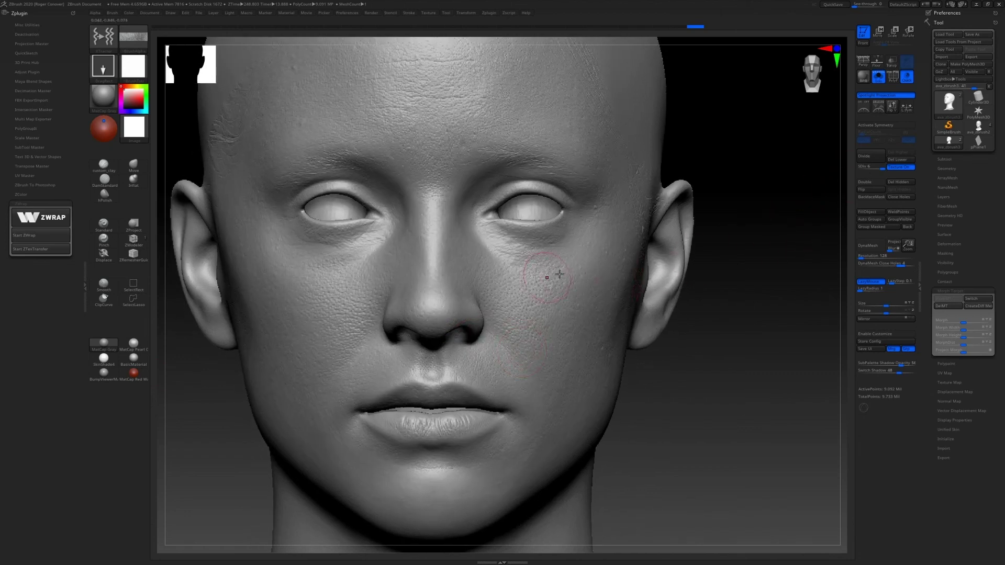
pyautogui.moveTo(560, 274); pyautogui.dragTo(925, 162, button='right')
pyautogui.keyDown('alt'); pyautogui.moveTo(708, 227); pyautogui.dragTo(661, 246, button='right'); pyautogui.keyUp('alt')
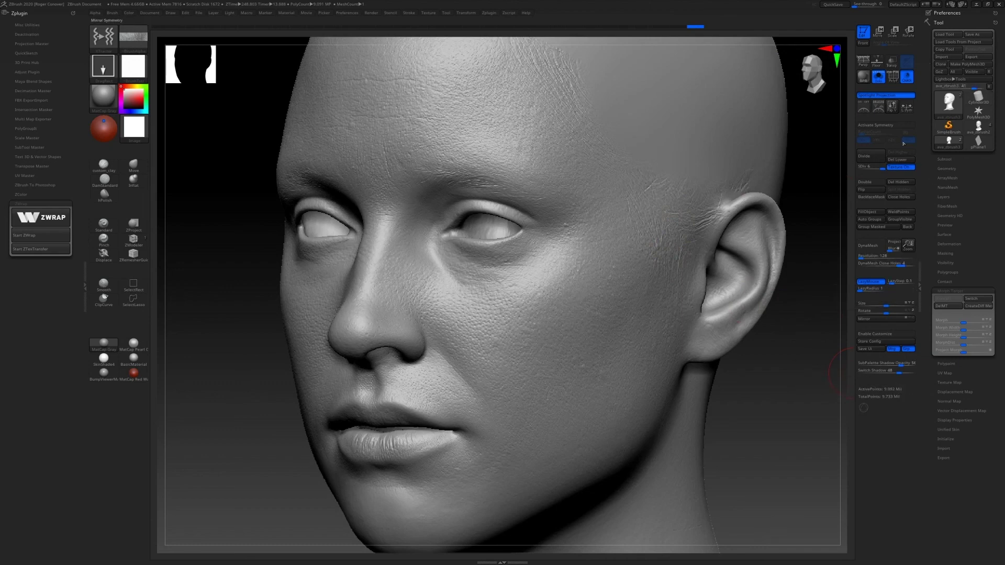
# Start exporting the head mesh in OBJ format to the mari folder, and cancel the export
pyautogui.click(990, 56)
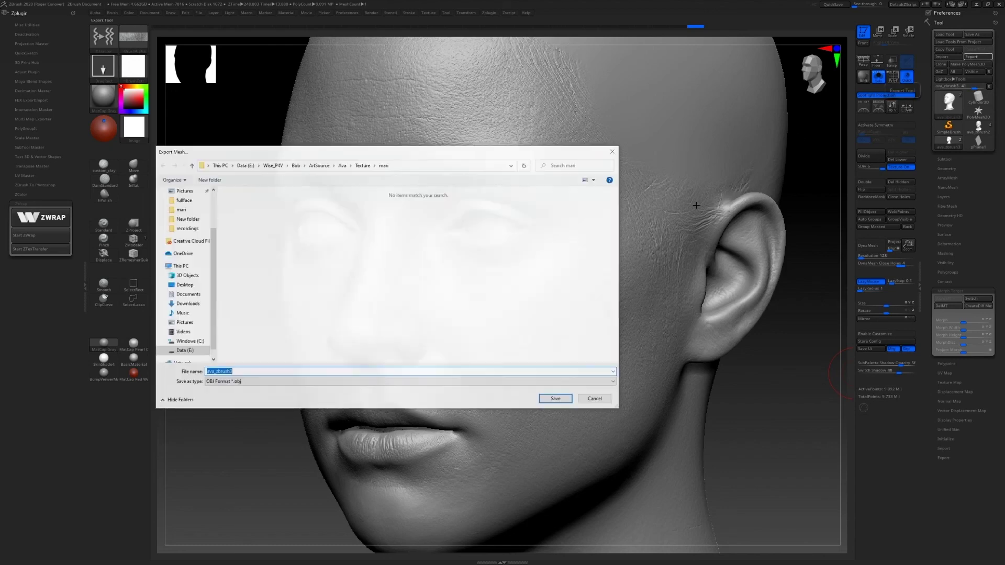
pyautogui.click(557, 399)
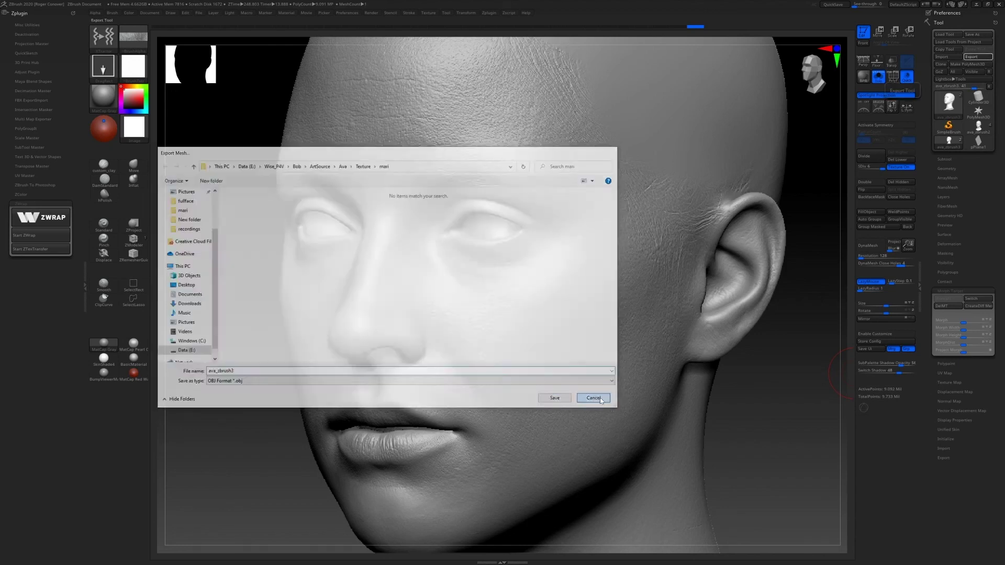